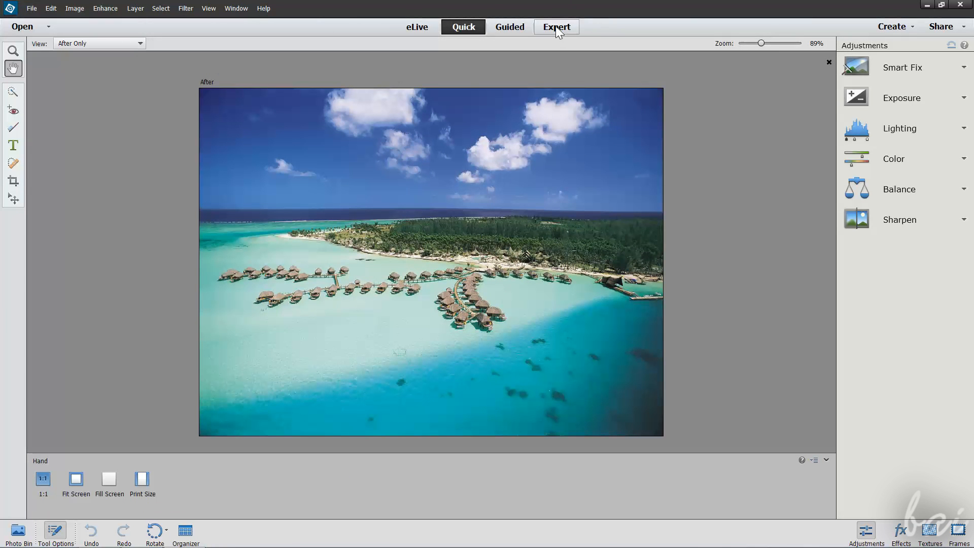
# Switch to Expert mode and clone clear water over the huts at the outer end of the lower row.
pyautogui.click(555, 27)
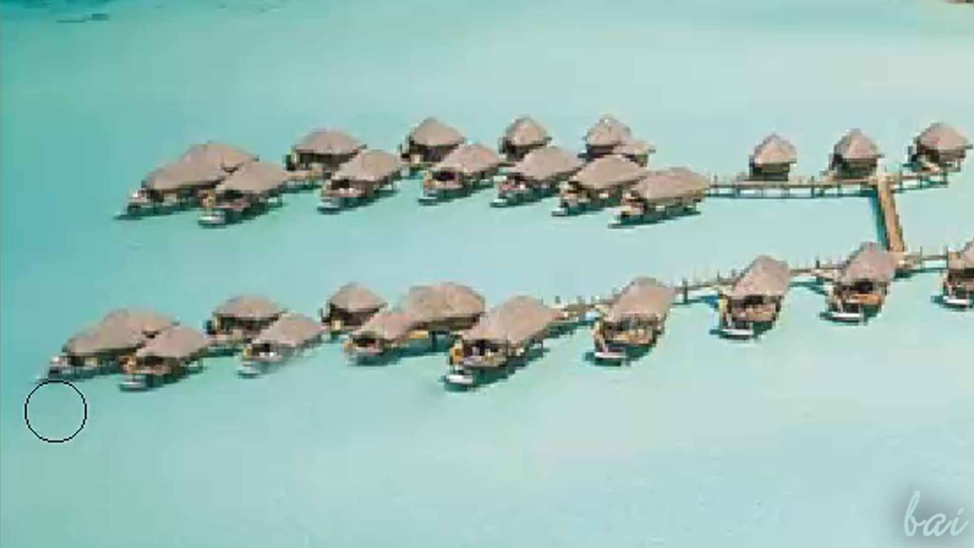
pyautogui.moveTo(55, 406)
pyautogui.mouseDown()
pyautogui.moveTo(198, 293)
pyautogui.moveTo(339, 420)
pyautogui.moveTo(450, 261)
pyautogui.moveTo(579, 388)
pyautogui.moveTo(660, 242)
pyautogui.moveTo(820, 365)
pyautogui.mouseUp()
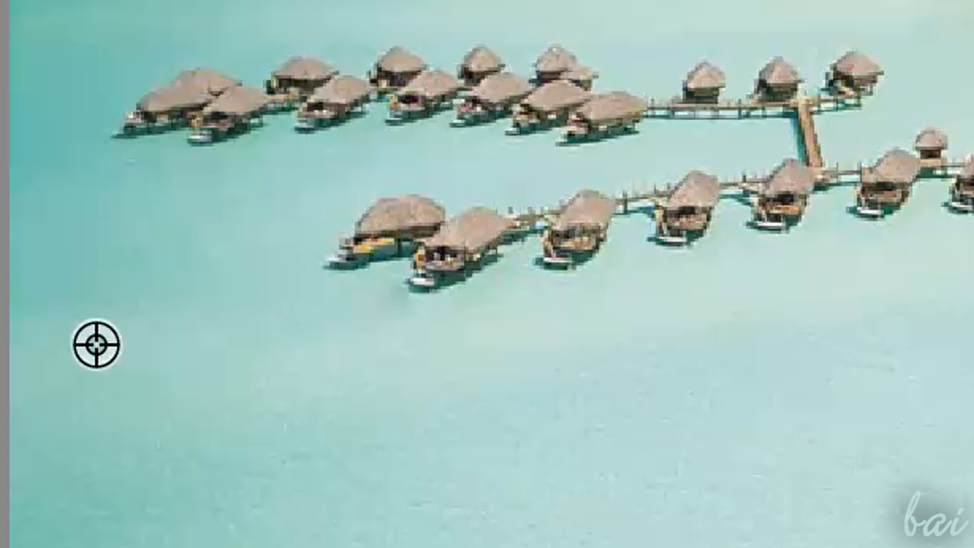
pyautogui.keyDown('alt'); pyautogui.click(97, 344); pyautogui.keyUp('alt')
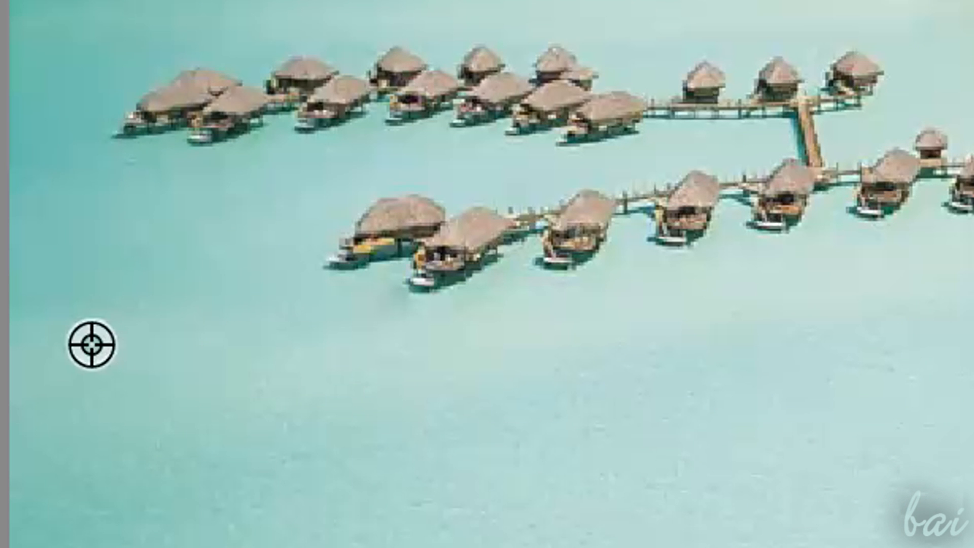
pyautogui.moveTo(198, 276)
pyautogui.mouseDown()
pyautogui.moveTo(321, 274)
pyautogui.moveTo(385, 241)
pyautogui.moveTo(424, 253)
pyautogui.moveTo(444, 275)
pyautogui.moveTo(478, 243)
pyautogui.mouseUp()
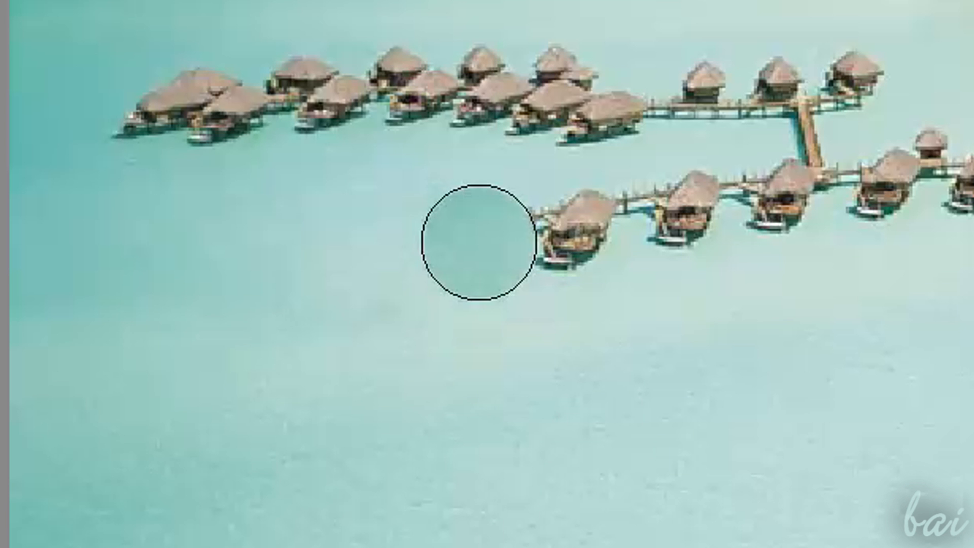
pyautogui.keyDown('alt'); pyautogui.click(175, 306); pyautogui.keyUp('alt')
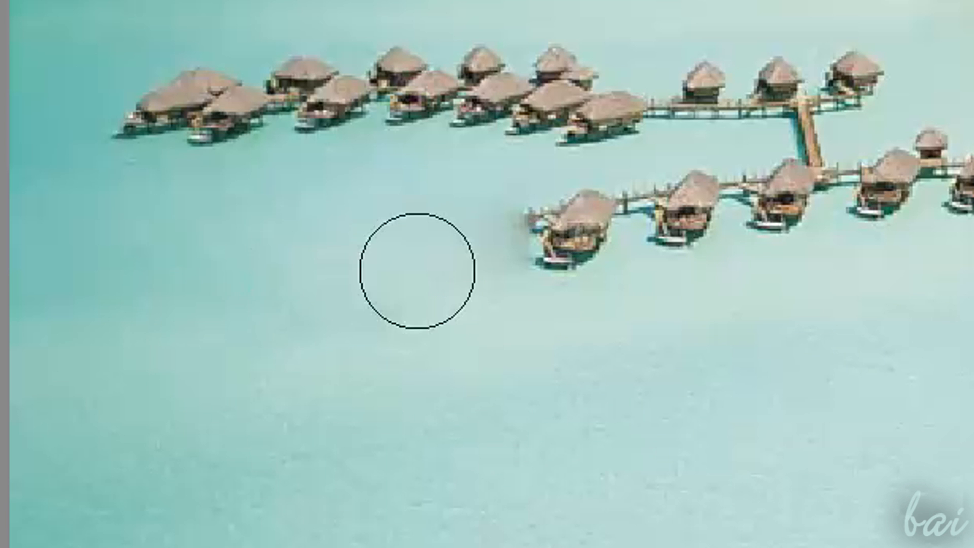
pyautogui.moveTo(536, 239)
pyautogui.mouseDown()
pyautogui.moveTo(644, 215)
pyautogui.moveTo(739, 210)
pyautogui.mouseUp()
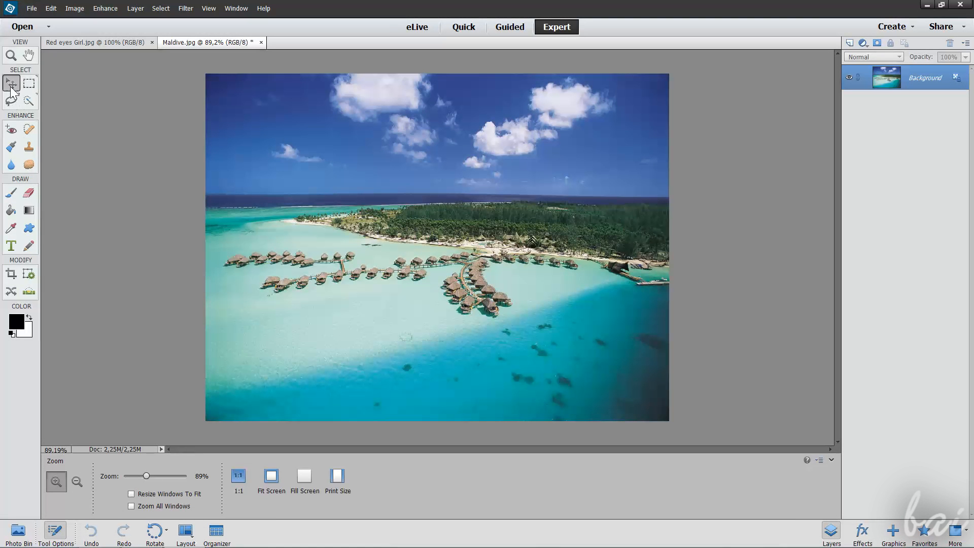
pyautogui.click(12, 86)
pyautogui.click(12, 100)
pyautogui.click(29, 101)
pyautogui.click(29, 83)
pyautogui.click(11, 130)
pyautogui.click(29, 130)
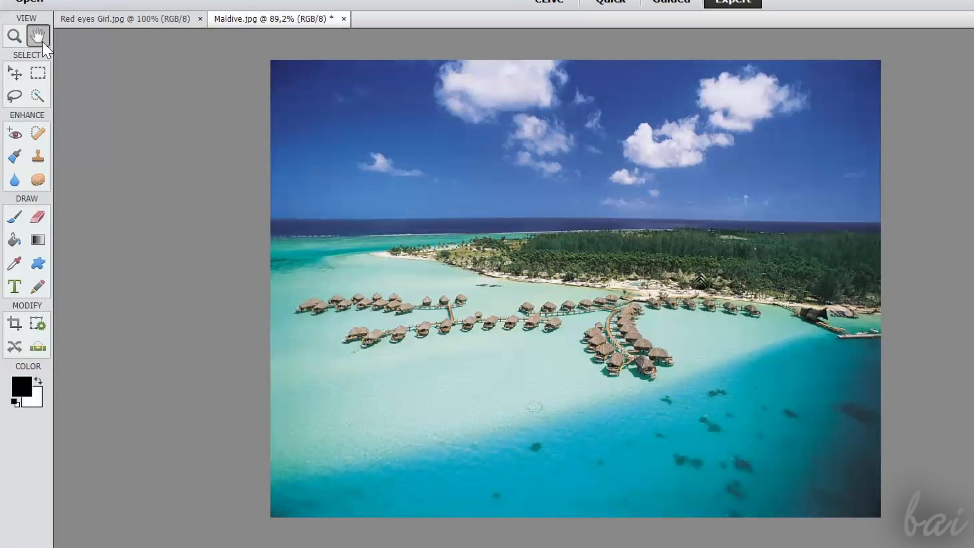
# Zoom in and out of Maldive.jpg, pan around the huts and island, and fit the whole image in the view.
pyautogui.scroll(-6, 494, 320)
pyautogui.scroll(9, 509, 330)
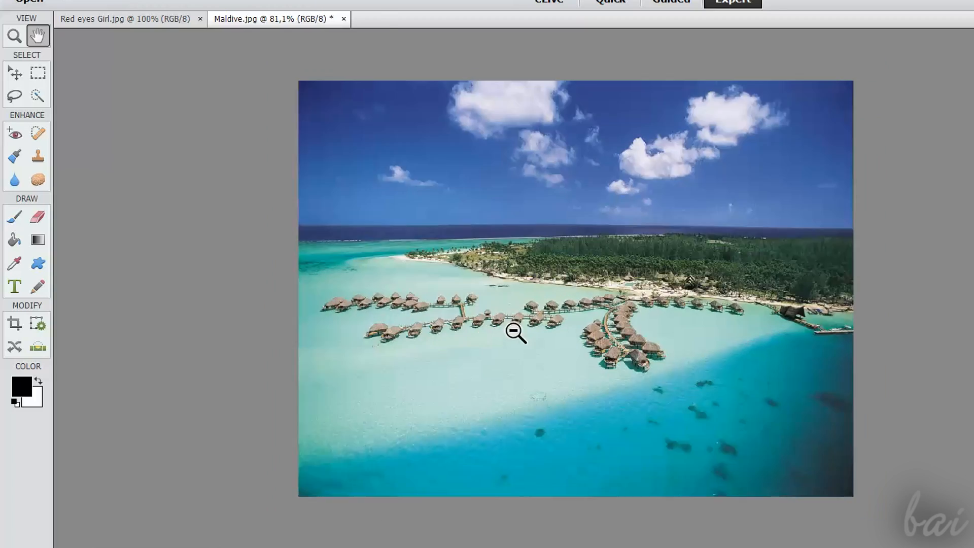
pyautogui.scroll(-4, 485, 343)
pyautogui.scroll(-4, 512, 314)
pyautogui.scroll(15, 548, 300)
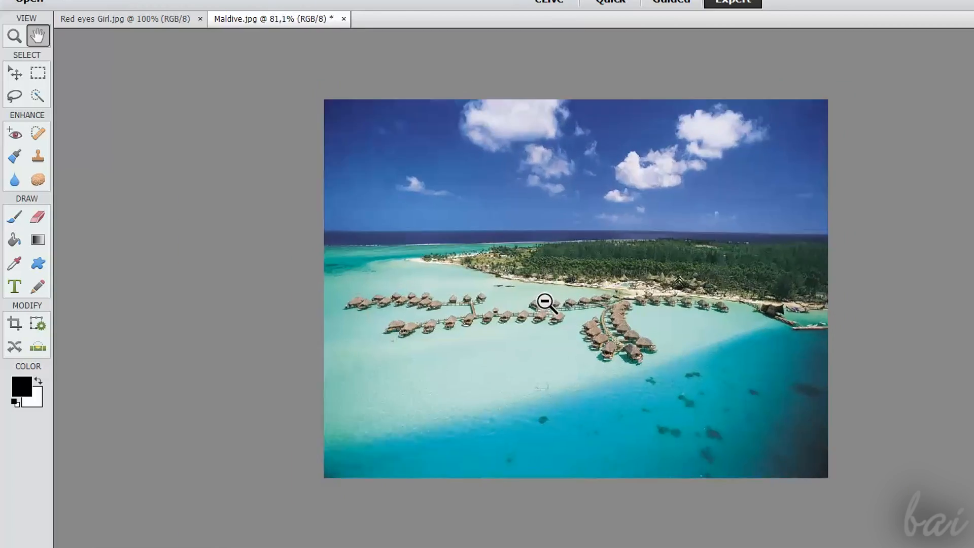
pyautogui.scroll(-9, 522, 337)
pyautogui.press('v')
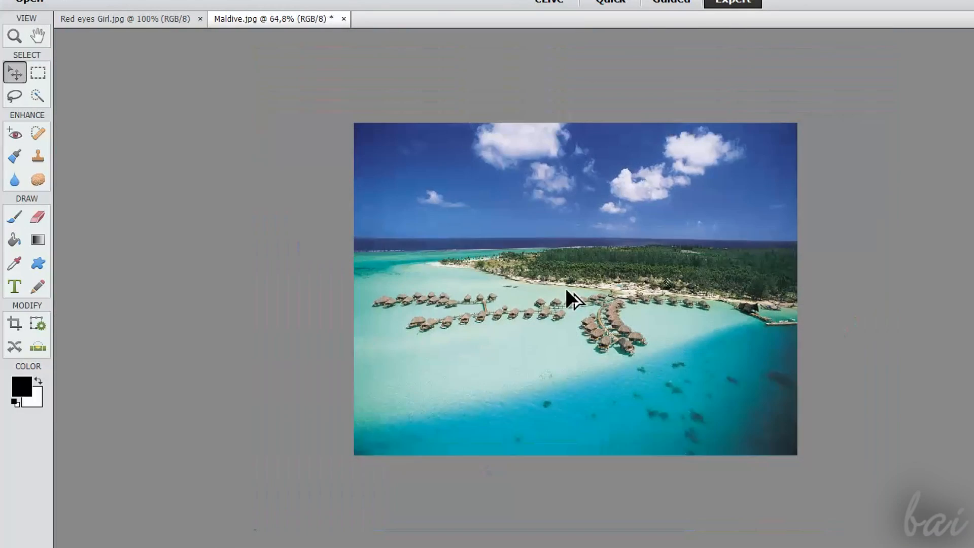
pyautogui.scroll(8, 553, 299)
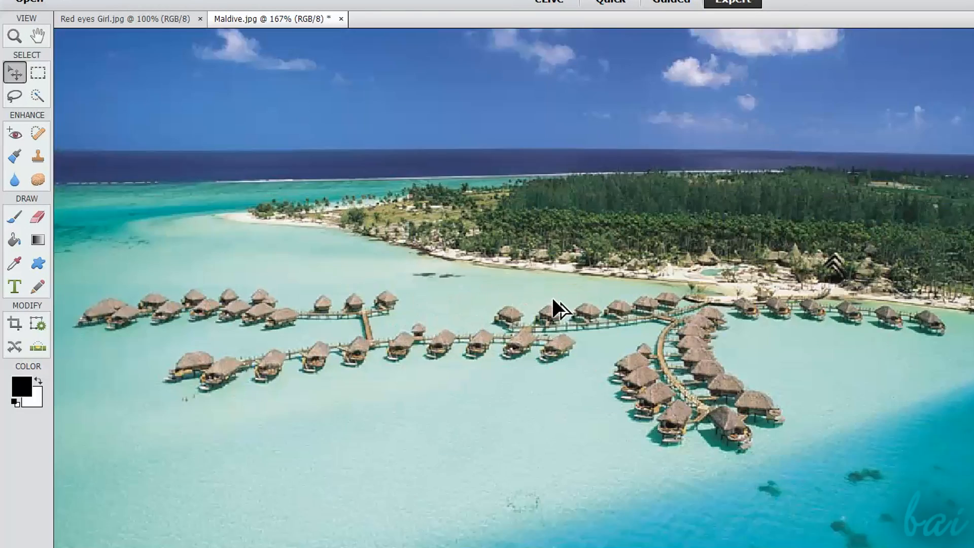
pyautogui.moveTo(500, 260); pyautogui.dragTo(663, 391)
pyautogui.moveTo(826, 224); pyautogui.dragTo(562, 306)
pyautogui.hotkey('ctrl', '0')
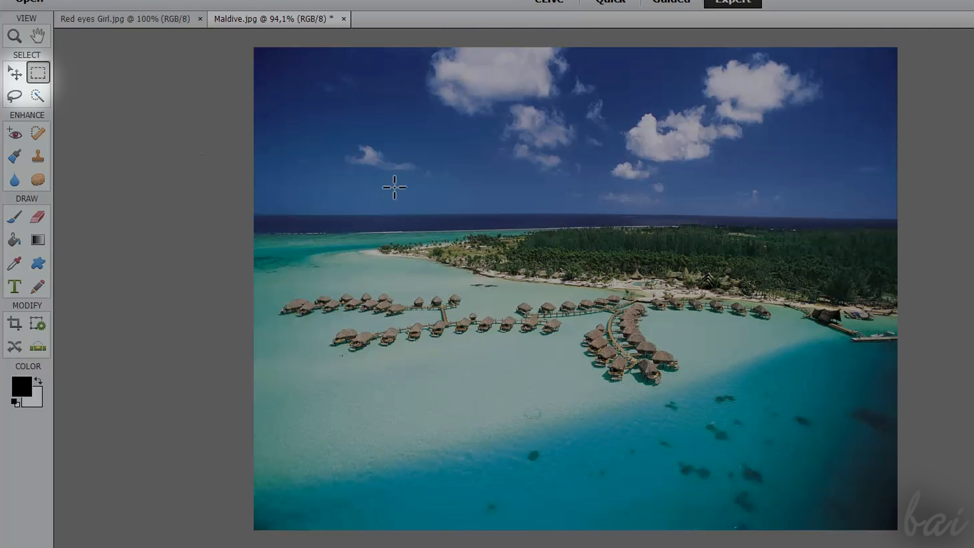
# Marquee-select a rectangle across the middle of the horizon and draw three thick black Pencil strokes through it.
pyautogui.moveTo(430, 164); pyautogui.dragTo(613, 361)
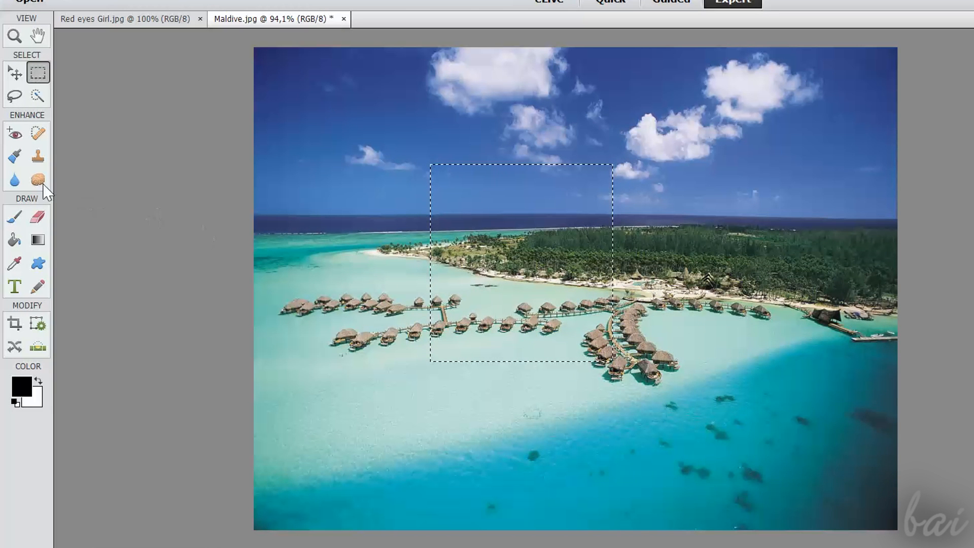
pyautogui.click(38, 287)
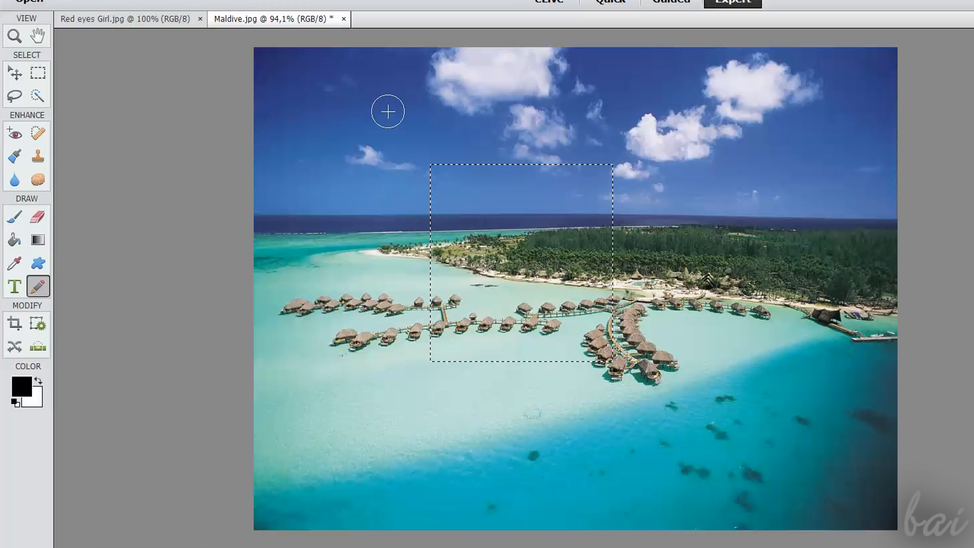
pyautogui.moveTo(409, 130)
pyautogui.mouseDown()
pyautogui.moveTo(482, 229)
pyautogui.moveTo(529, 435)
pyautogui.mouseUp()
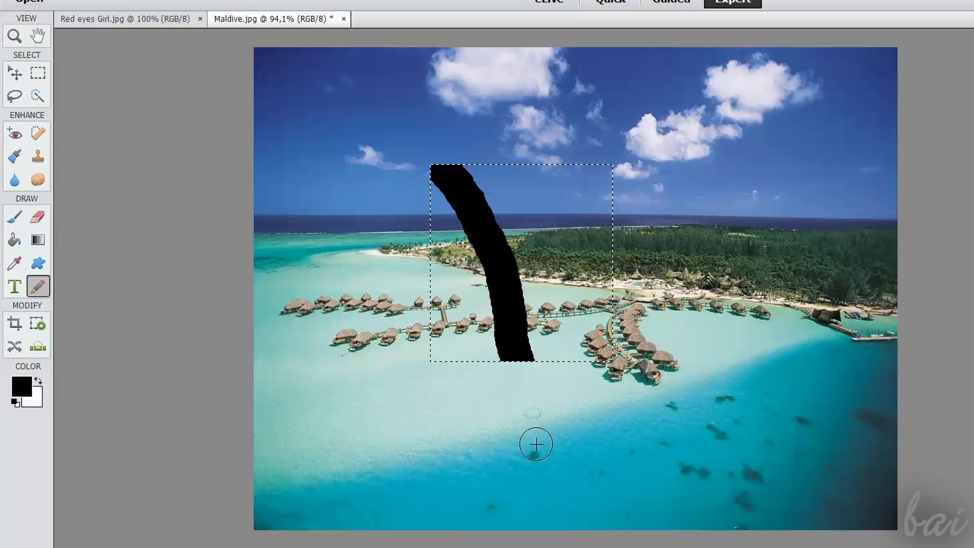
pyautogui.moveTo(675, 242)
pyautogui.mouseDown()
pyautogui.moveTo(478, 284)
pyautogui.moveTo(337, 333)
pyautogui.mouseUp()
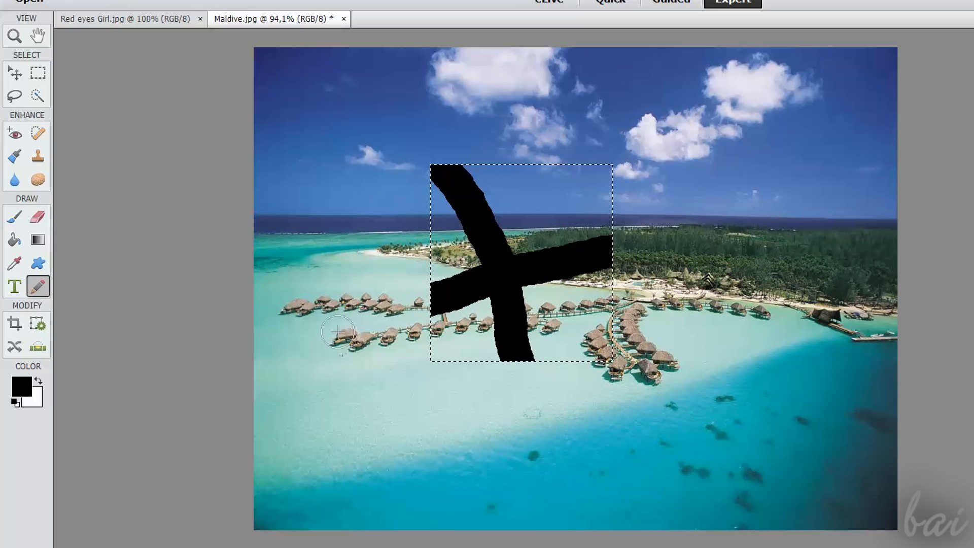
pyautogui.moveTo(527, 127)
pyautogui.mouseDown()
pyautogui.moveTo(508, 200)
pyautogui.moveTo(606, 279)
pyautogui.mouseUp()
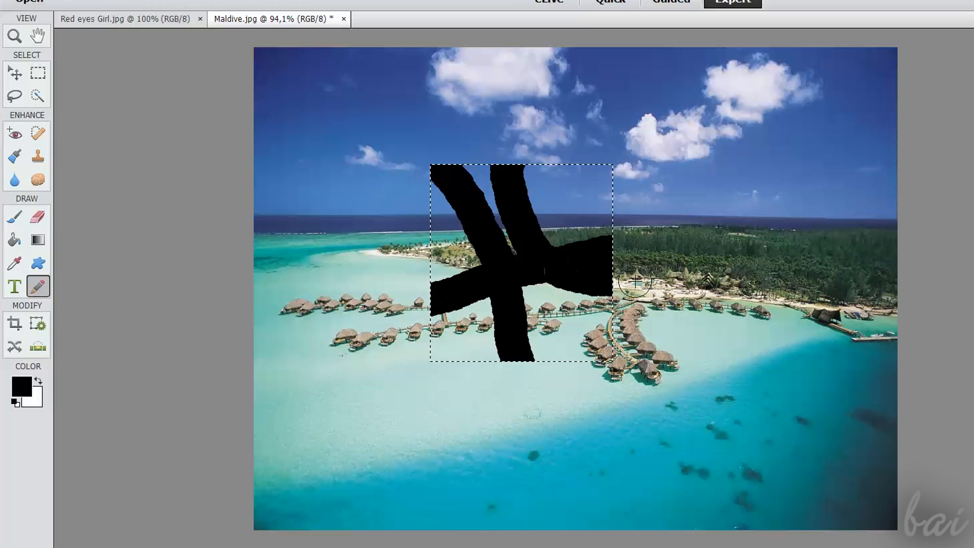
# Select a rectangle in the sky with the Rectangular Marquee and add five more rectangles around the small cloud.
pyautogui.press('m')
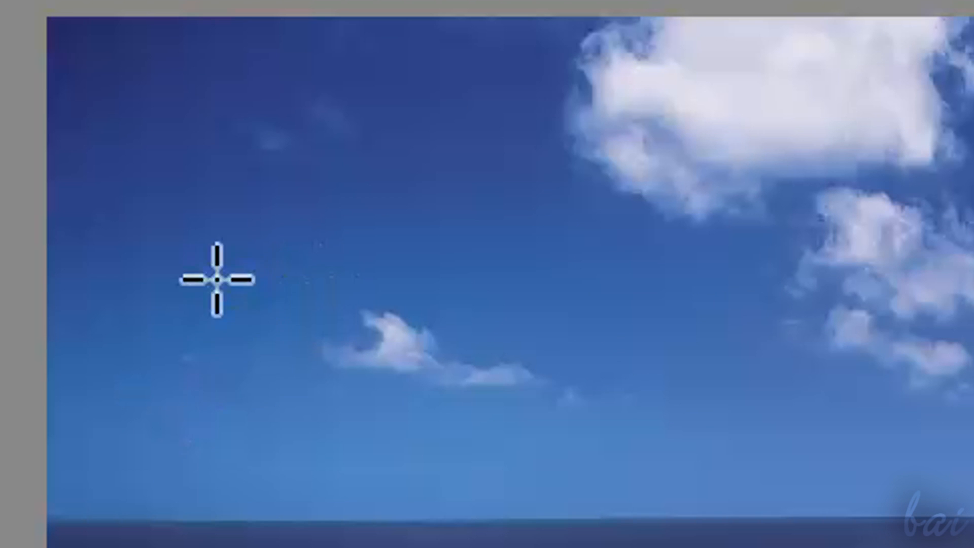
pyautogui.moveTo(633, 254); pyautogui.dragTo(689, 299)
pyautogui.moveTo(285, 314); pyautogui.dragTo(337, 378)
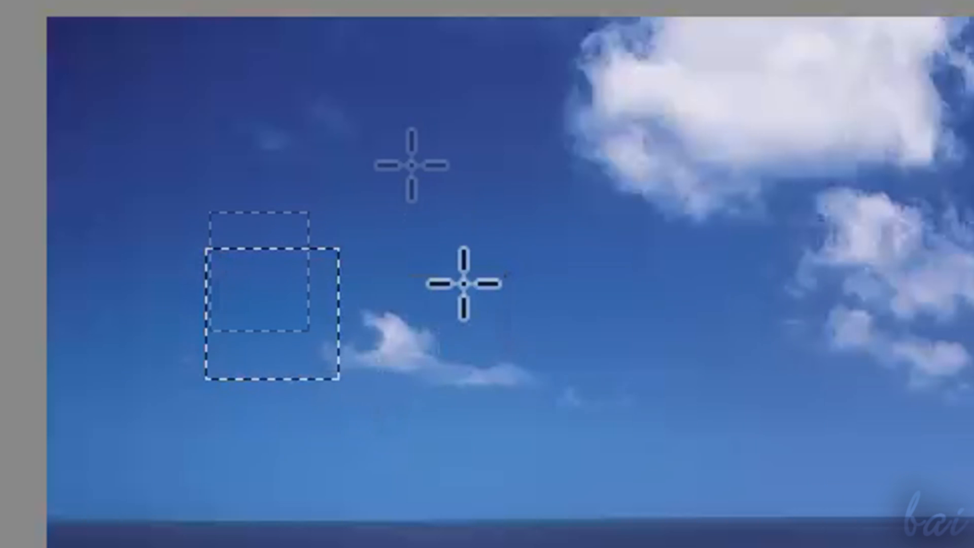
pyautogui.moveTo(382, 142); pyautogui.dragTo(436, 193)
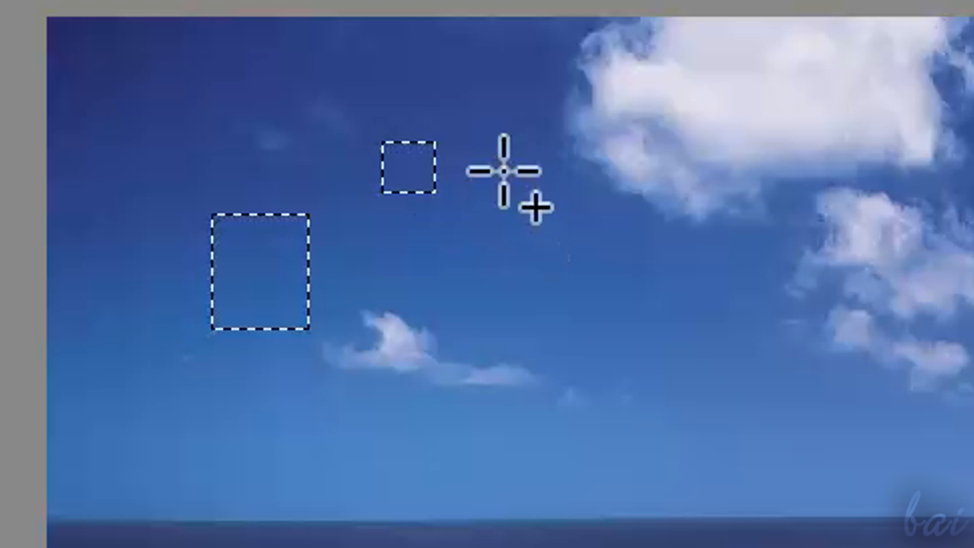
pyautogui.moveTo(590, 249); pyautogui.dragTo(502, 168)
pyautogui.moveTo(414, 257); pyautogui.dragTo(510, 323)
pyautogui.moveTo(341, 373); pyautogui.dragTo(451, 482)
pyautogui.moveTo(461, 297); pyautogui.dragTo(576, 420)
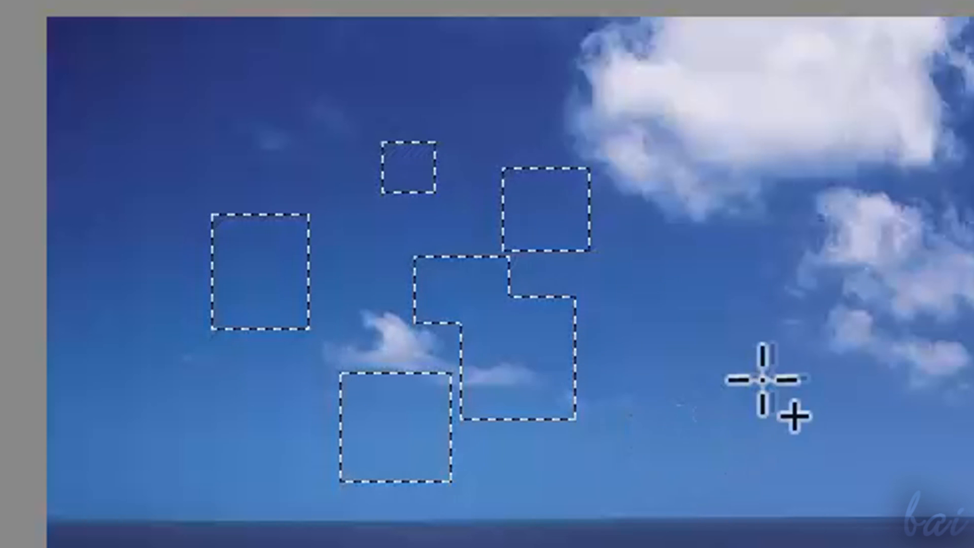
# Subtract overlapping rectangles from the selection until only the leftmost one remains, and draw an elliptical selection in the sky.
pyautogui.moveTo(339, 123); pyautogui.dragTo(412, 185)
pyautogui.moveTo(461, 152); pyautogui.dragTo(598, 288)
pyautogui.moveTo(507, 261); pyautogui.dragTo(571, 339)
pyautogui.moveTo(588, 404); pyautogui.dragTo(476, 442)
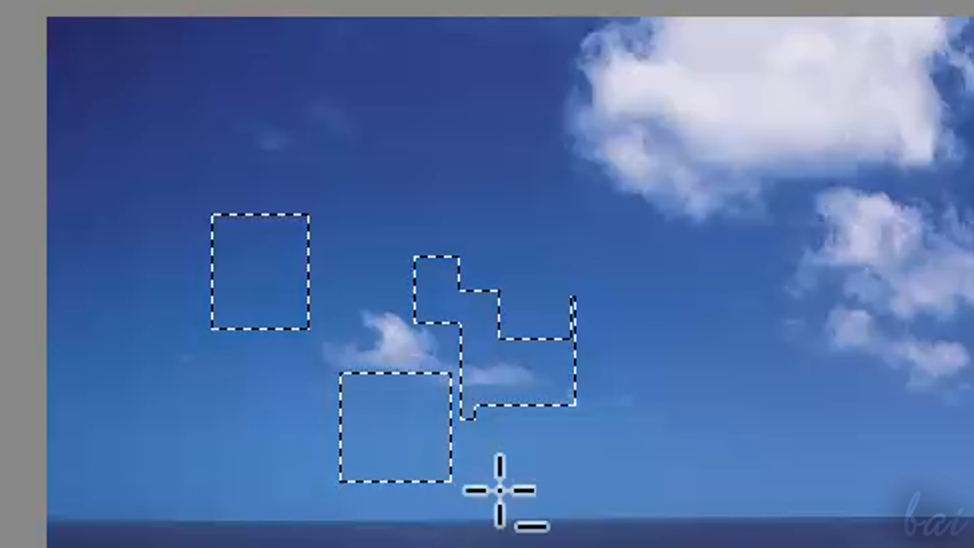
pyautogui.moveTo(329, 363); pyautogui.dragTo(565, 490)
pyautogui.moveTo(386, 200); pyautogui.dragTo(594, 385)
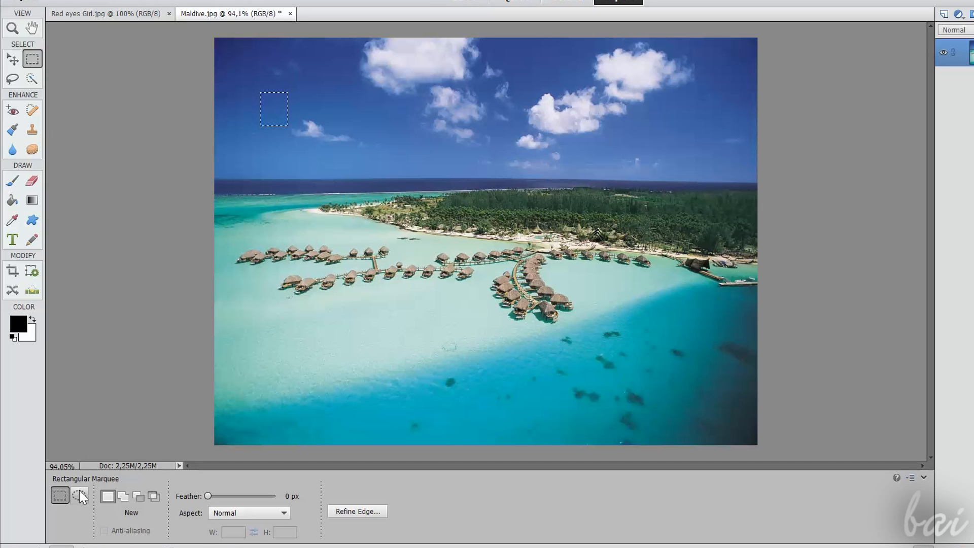
pyautogui.moveTo(238, 88); pyautogui.dragTo(345, 119)
# Draw a freehand Lasso selection in the sky and trace a Magnetic Lasso selection along the horizon and up towards the clouds.
pyautogui.click(25, 205)
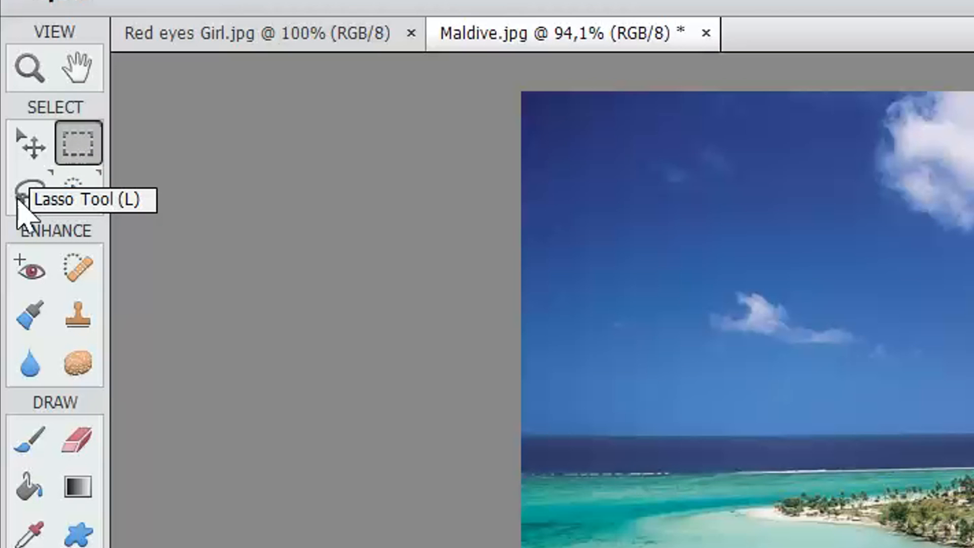
pyautogui.click(19, 202)
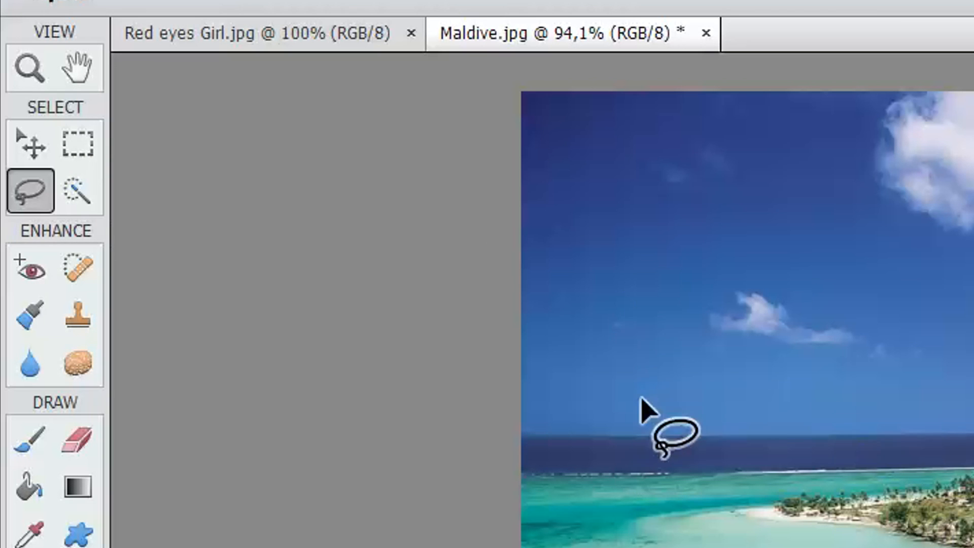
pyautogui.moveTo(602, 280)
pyautogui.mouseDown()
pyautogui.moveTo(580, 283)
pyautogui.moveTo(603, 368)
pyautogui.moveTo(621, 390)
pyautogui.moveTo(673, 309)
pyautogui.moveTo(671, 266)
pyautogui.moveTo(640, 254)
pyautogui.moveTo(635, 216)
pyautogui.moveTo(590, 194)
pyautogui.moveTo(611, 288)
pyautogui.mouseUp()
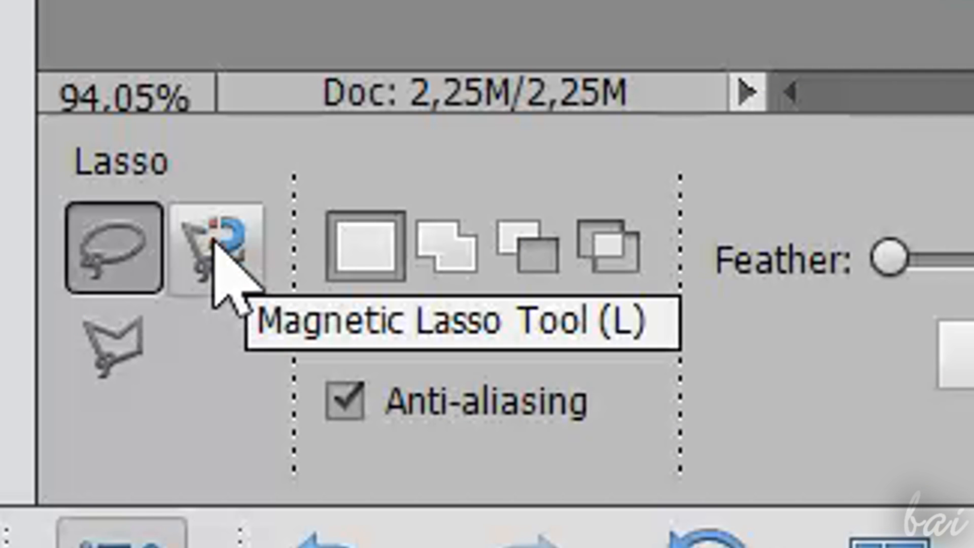
pyautogui.click(216, 246)
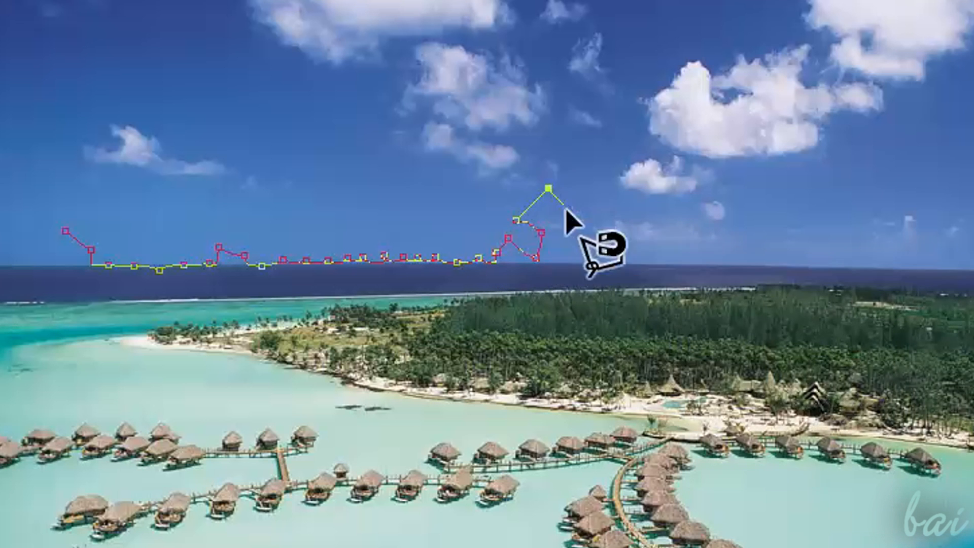
pyautogui.doubleClick(837, 104)
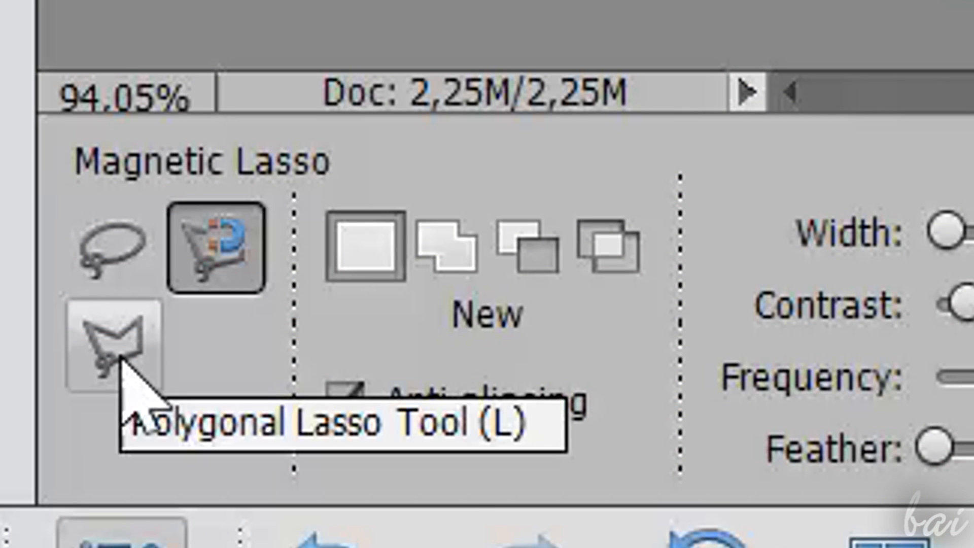
# Outline a closed, straight-edged, seven-sided selection in the sky beside the small cloud with the Polygonal Lasso.
pyautogui.click(122, 362)
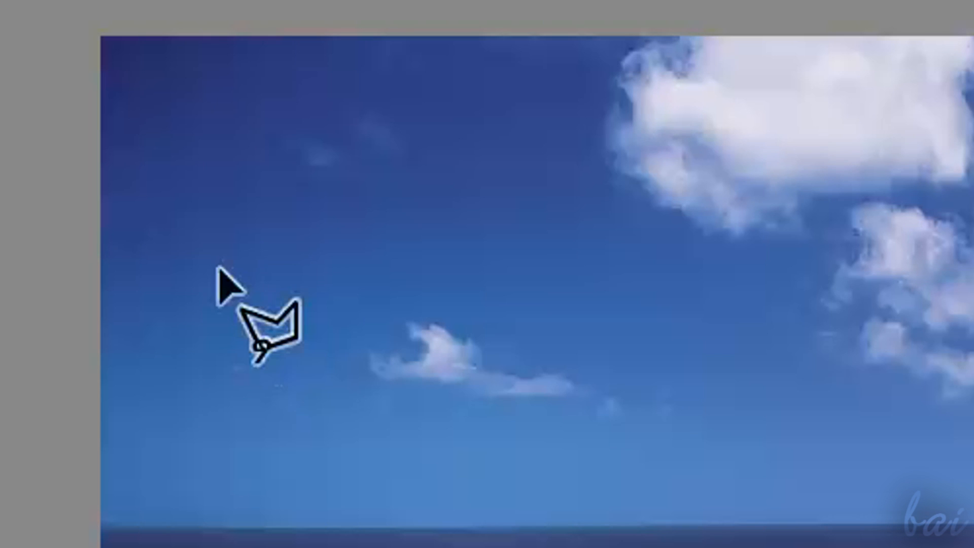
pyautogui.click(207, 259)
pyautogui.click(362, 170)
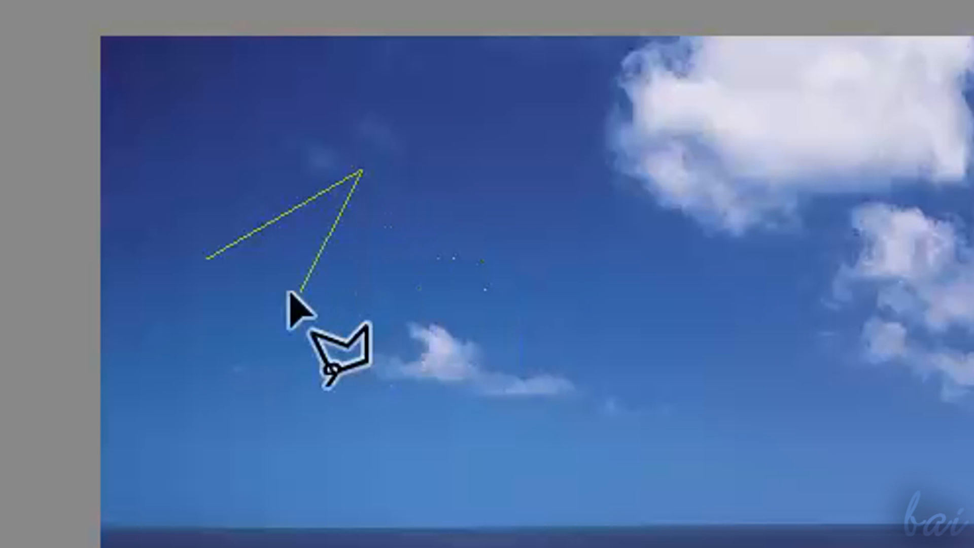
pyautogui.click(473, 237)
pyautogui.click(338, 264)
pyautogui.click(409, 362)
pyautogui.click(289, 376)
pyautogui.click(158, 352)
pyautogui.click(206, 259)
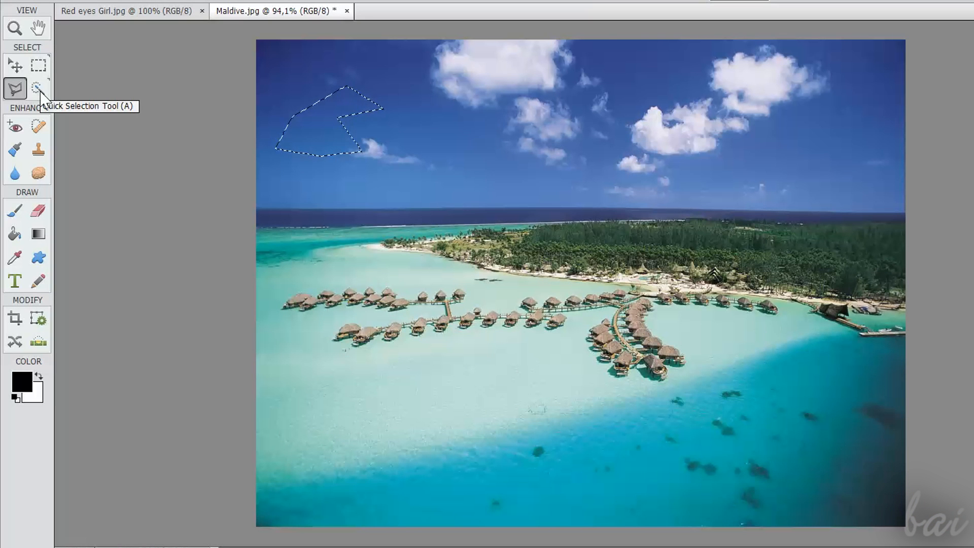
# Select the dark blue strip of sea along the horizon with the Quick Selection tool and undo the last selection change.
pyautogui.click(37, 89)
pyautogui.click(275, 218)
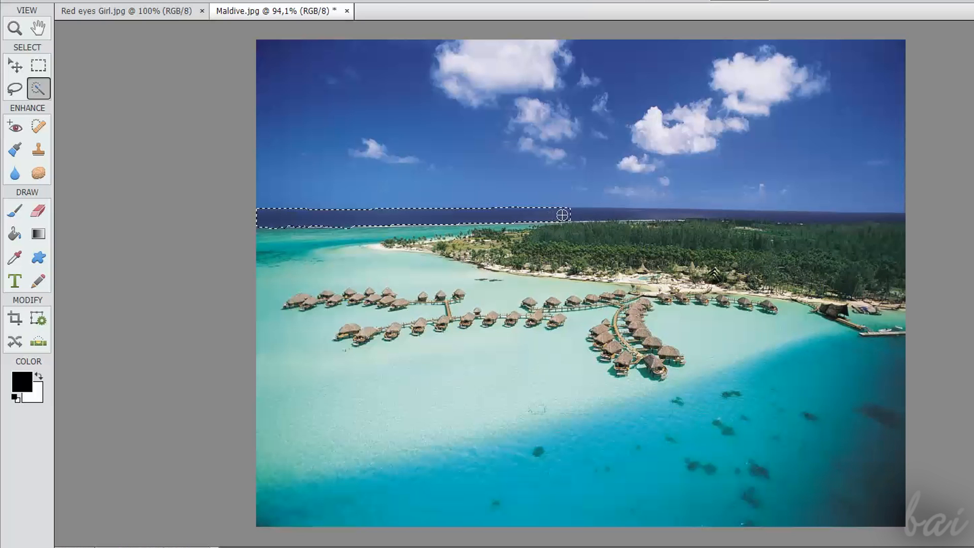
pyautogui.moveTo(576, 215); pyautogui.dragTo(554, 217)
pyautogui.hotkey('ctrl', 'z')
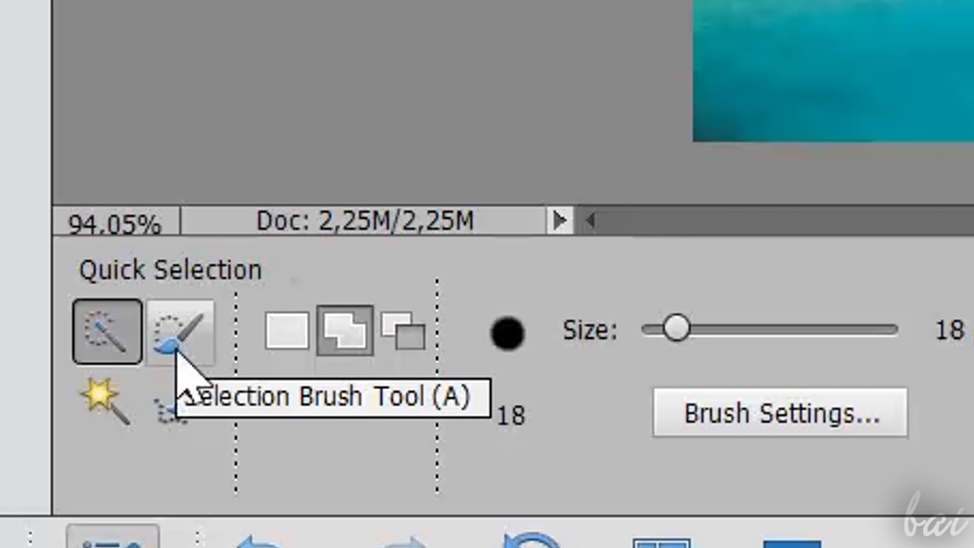
# Paint two Selection Brush strokes down the image to select parts of the sky and the water.
pyautogui.click(180, 350)
pyautogui.moveTo(224, 71)
pyautogui.mouseDown()
pyautogui.moveTo(252, 120)
pyautogui.moveTo(357, 193)
pyautogui.moveTo(370, 215)
pyautogui.moveTo(360, 225)
pyautogui.moveTo(311, 220)
pyautogui.mouseUp()
pyautogui.moveTo(298, 272)
pyautogui.mouseDown()
pyautogui.moveTo(361, 266)
pyautogui.moveTo(384, 291)
pyautogui.moveTo(365, 312)
pyautogui.moveTo(315, 315)
pyautogui.moveTo(301, 348)
pyautogui.moveTo(330, 365)
pyautogui.moveTo(363, 363)
pyautogui.moveTo(404, 394)
pyautogui.moveTo(378, 419)
pyautogui.moveTo(338, 433)
pyautogui.moveTo(315, 464)
pyautogui.mouseUp()
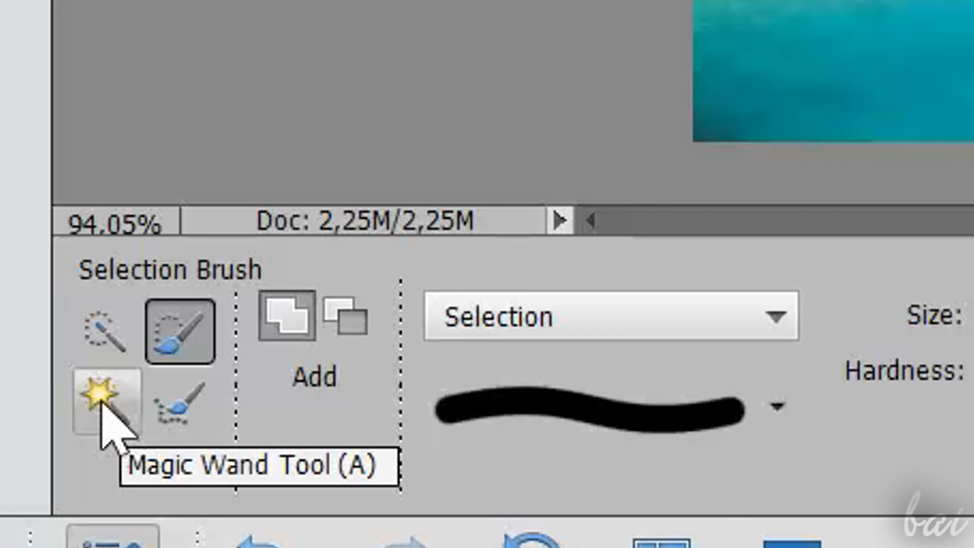
# Sample different spots of the pale lagoon with the Magic Wand, ending with the light shallow water below the lower row of huts selected.
pyautogui.click(102, 401)
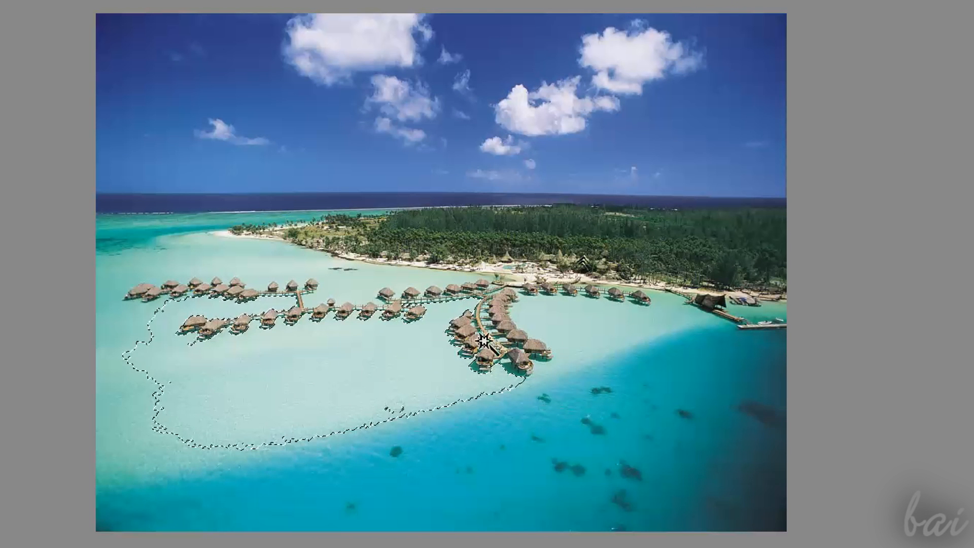
pyautogui.click(547, 320)
pyautogui.click(201, 257)
pyautogui.click(153, 314)
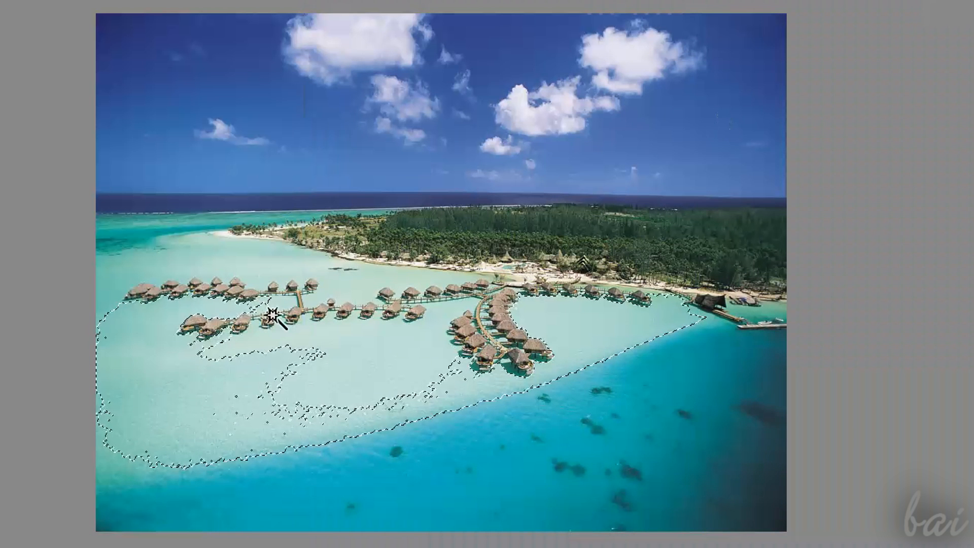
pyautogui.click(356, 376)
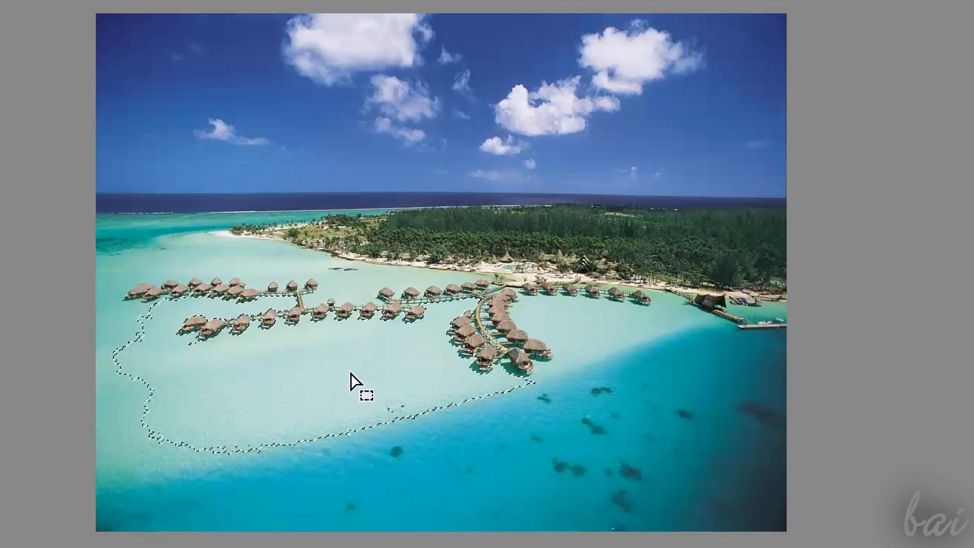
# Add the surrounding lagoon water to the Magic Wand selection and subtract the light shallow area below the lower huts.
pyautogui.keyDown('shift'); pyautogui.click(145, 446); pyautogui.keyUp('shift')
pyautogui.keyDown('shift'); pyautogui.click(286, 264); pyautogui.keyUp('shift')
pyautogui.keyDown('shift'); pyautogui.click(324, 261); pyautogui.keyUp('shift')
pyautogui.keyDown('shift'); pyautogui.click(602, 333); pyautogui.keyUp('shift')
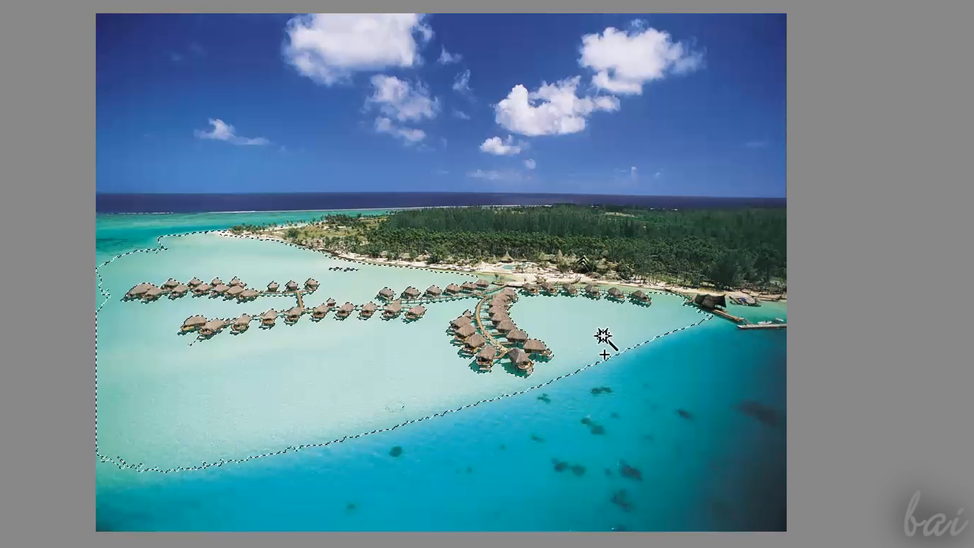
pyautogui.keyDown('shift'); pyautogui.click(287, 380); pyautogui.keyUp('shift')
pyautogui.keyDown('alt'); pyautogui.click(236, 395); pyautogui.keyUp('alt')
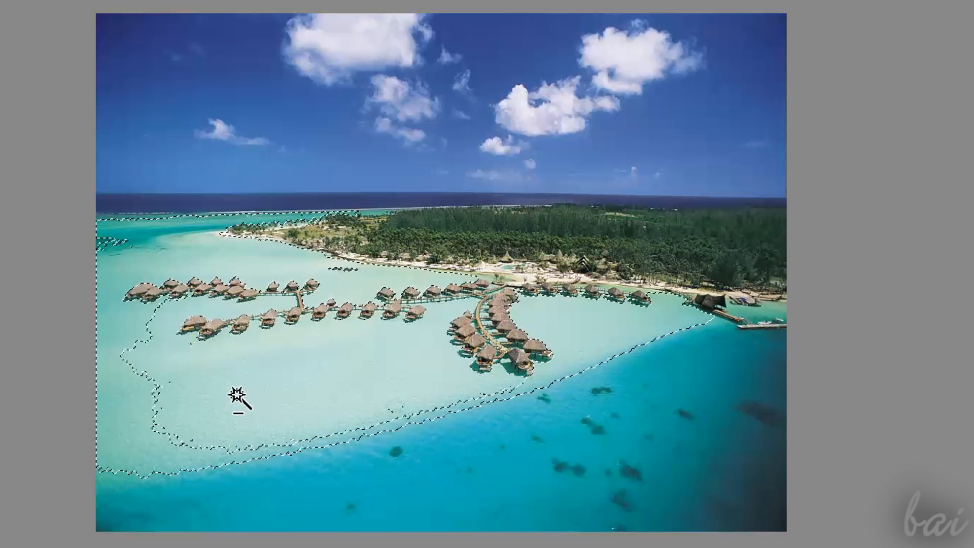
pyautogui.keyDown('alt'); pyautogui.click(192, 458); pyautogui.keyUp('alt')
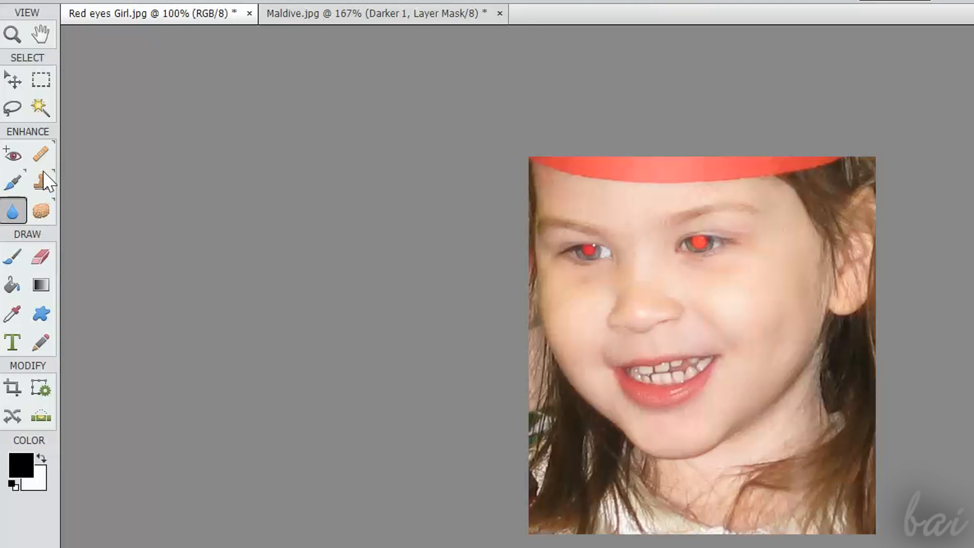
# Correct both red pupils in Red eyes Girl.jpg by framing each eye with the Red Eye Removal tool.
pyautogui.click(13, 182)
pyautogui.click(13, 154)
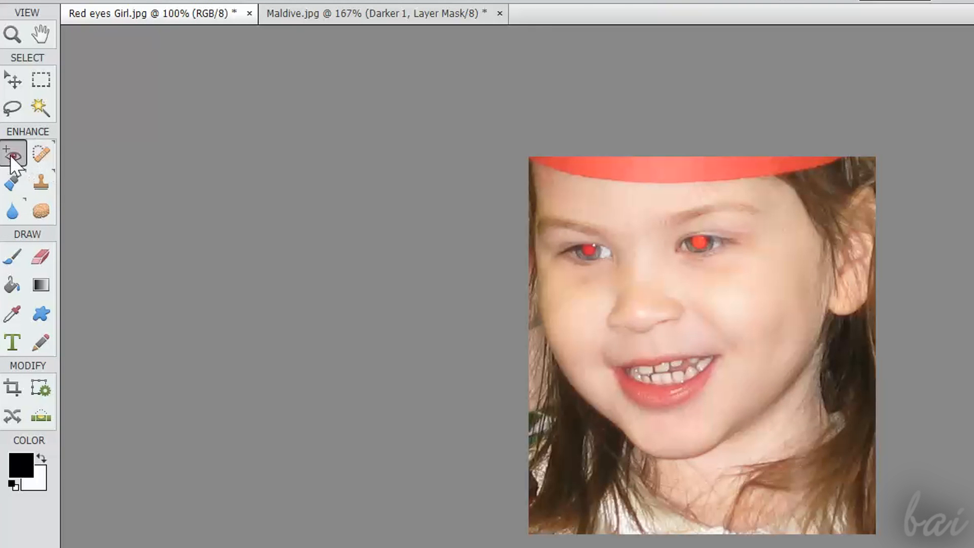
pyautogui.moveTo(531, 213); pyautogui.dragTo(643, 290)
pyautogui.moveTo(635, 201); pyautogui.dragTo(766, 279)
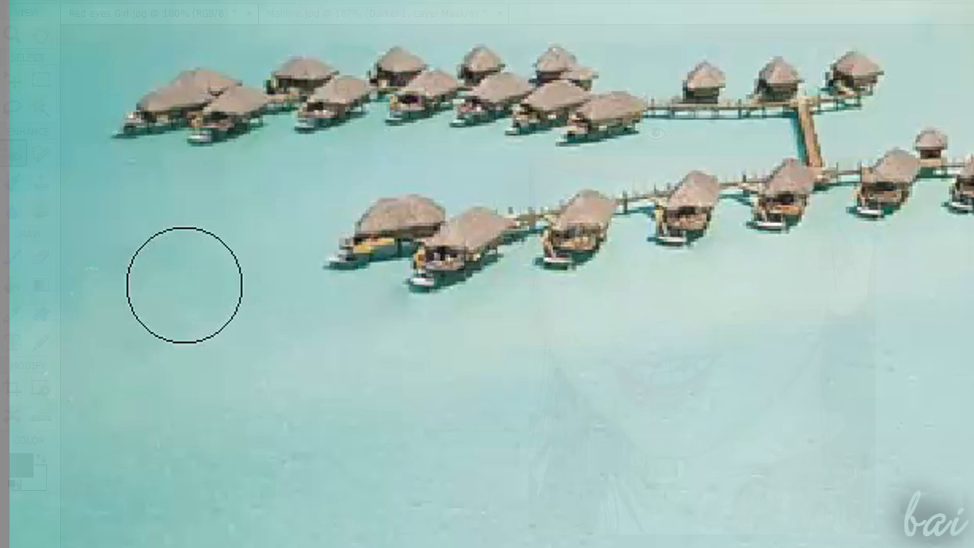
# Try retouching the lower row of huts in Maldive.jpg with brush strokes, and sample the clear water beside them.
pyautogui.moveTo(305, 259)
pyautogui.mouseDown()
pyautogui.moveTo(337, 266)
pyautogui.moveTo(374, 243)
pyautogui.moveTo(461, 266)
pyautogui.moveTo(479, 243)
pyautogui.moveTo(737, 210)
pyautogui.mouseUp()
pyautogui.click(418, 246)
pyautogui.keyDown('alt'); pyautogui.click(176, 307); pyautogui.keyUp('alt')
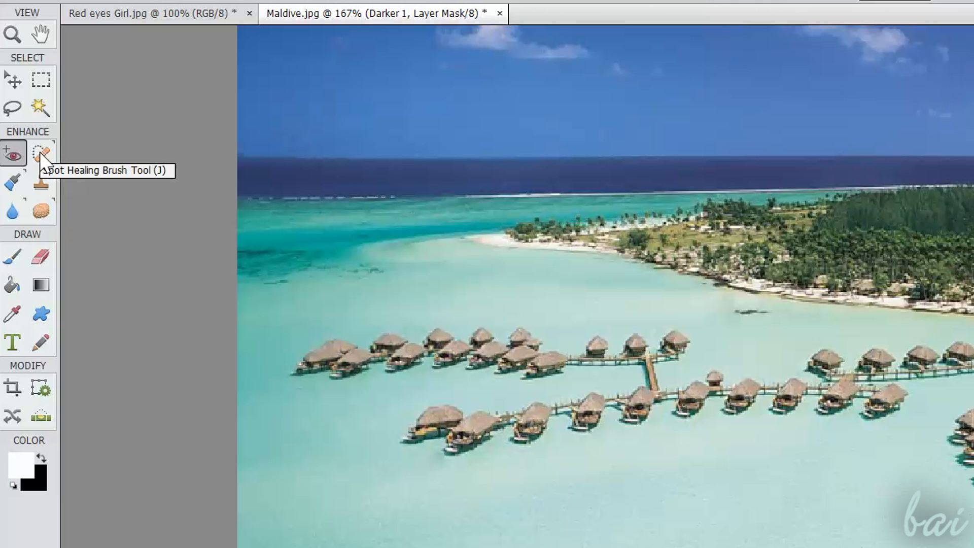
# Remove the small dark patch in the water off the beach with the Spot Healing Brush.
pyautogui.click(40, 153)
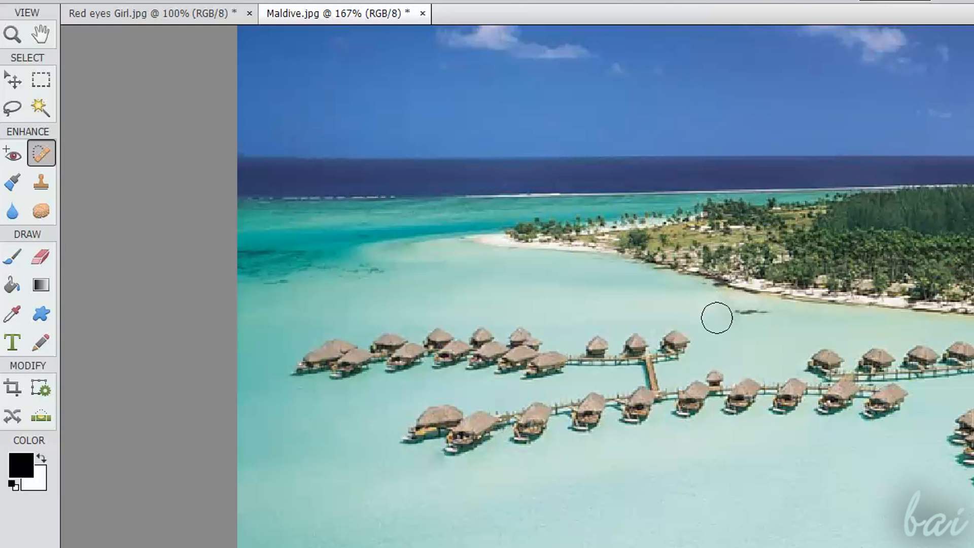
pyautogui.moveTo(739, 311); pyautogui.dragTo(763, 312)
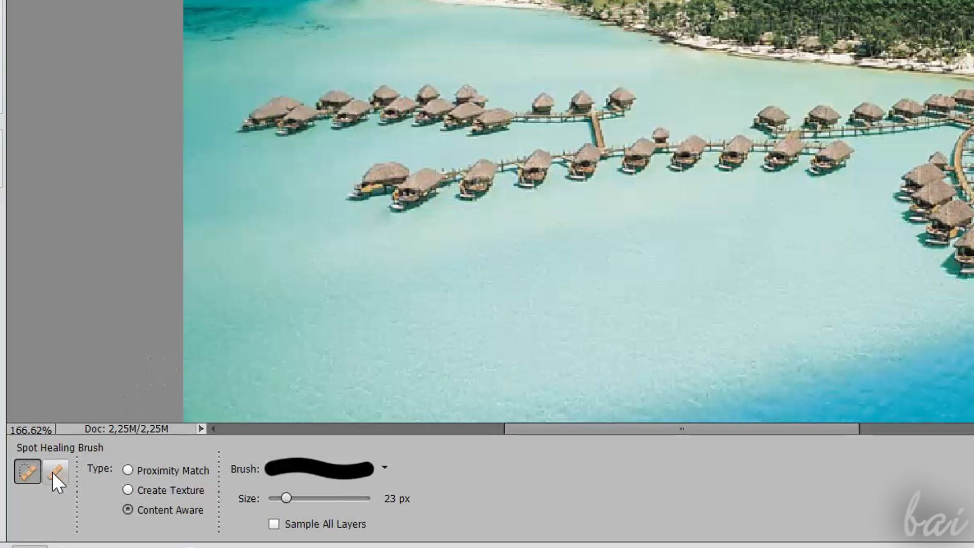
# Try to cover the huts at the outer end of the lower row with the Healing Brush, sampling the clear water nearby.
pyautogui.click(54, 472)
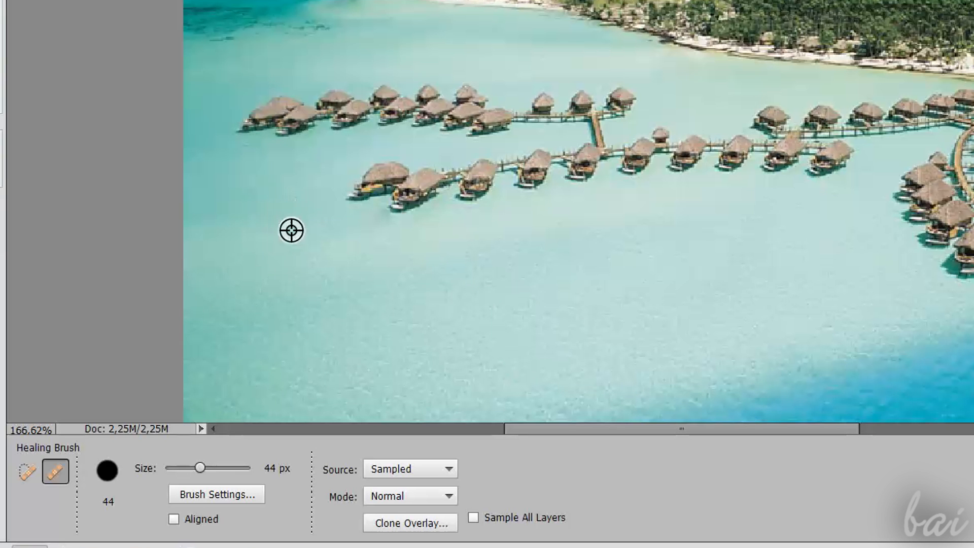
pyautogui.keyDown('alt'); pyautogui.click(226, 240); pyautogui.keyUp('alt')
pyautogui.moveTo(354, 196)
pyautogui.mouseDown()
pyautogui.moveTo(385, 182)
pyautogui.moveTo(418, 200)
pyautogui.moveTo(426, 186)
pyautogui.mouseUp()
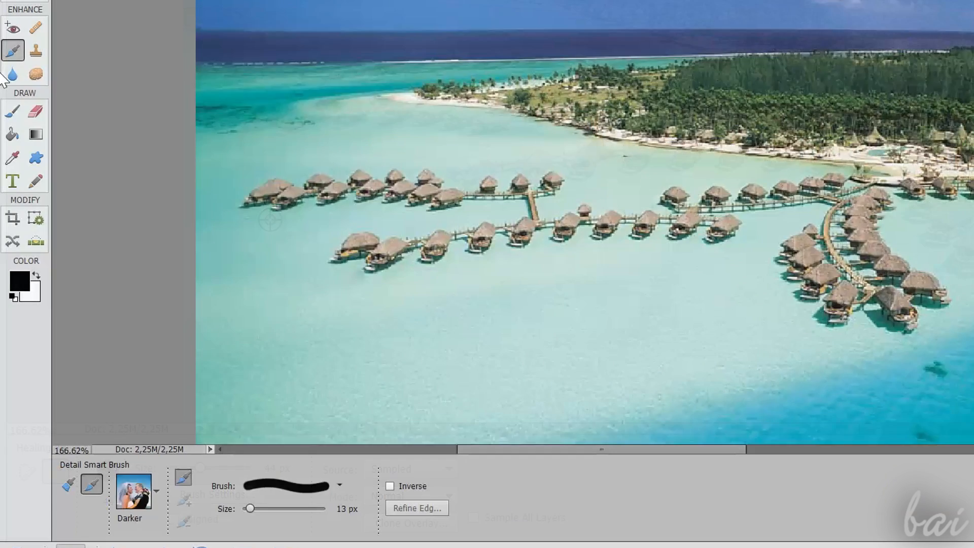
# Clone huts from the upper row onto the water at the outer end of the lower row with the Clone Stamp.
pyautogui.click(35, 55)
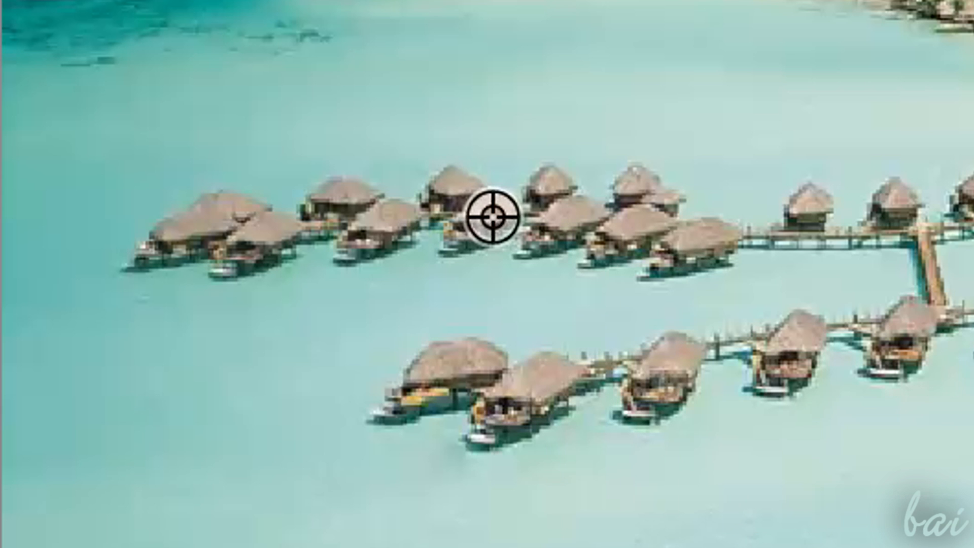
pyautogui.keyDown('alt'); pyautogui.click(492, 217); pyautogui.keyUp('alt')
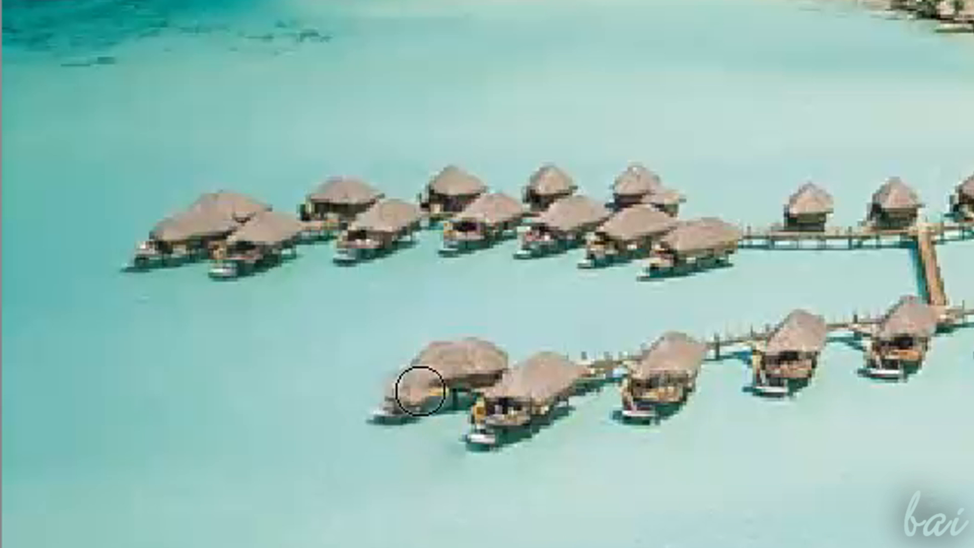
pyautogui.moveTo(416, 389)
pyautogui.mouseDown()
pyautogui.moveTo(375, 400)
pyautogui.moveTo(376, 375)
pyautogui.moveTo(364, 361)
pyautogui.moveTo(371, 374)
pyautogui.moveTo(399, 350)
pyautogui.moveTo(306, 390)
pyautogui.moveTo(283, 370)
pyautogui.moveTo(261, 383)
pyautogui.moveTo(284, 402)
pyautogui.moveTo(220, 368)
pyautogui.moveTo(253, 411)
pyautogui.moveTo(245, 431)
pyautogui.moveTo(198, 390)
pyautogui.moveTo(166, 391)
pyautogui.moveTo(186, 409)
pyautogui.moveTo(141, 389)
pyautogui.moveTo(137, 415)
pyautogui.moveTo(111, 402)
pyautogui.moveTo(120, 379)
pyautogui.moveTo(52, 412)
pyautogui.moveTo(47, 449)
pyautogui.moveTo(97, 427)
pyautogui.moveTo(151, 438)
pyautogui.moveTo(196, 413)
pyautogui.mouseUp()
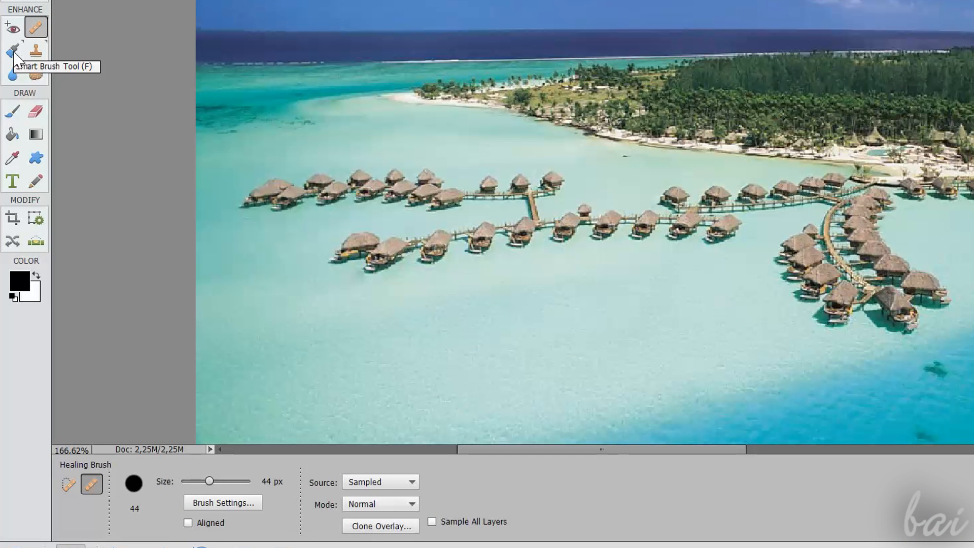
# Darken the lagoon around the huts using the Smart Brush with the Darker lighting preset, and switch to the Detail Smart Brush.
pyautogui.click(13, 52)
pyautogui.click(155, 491)
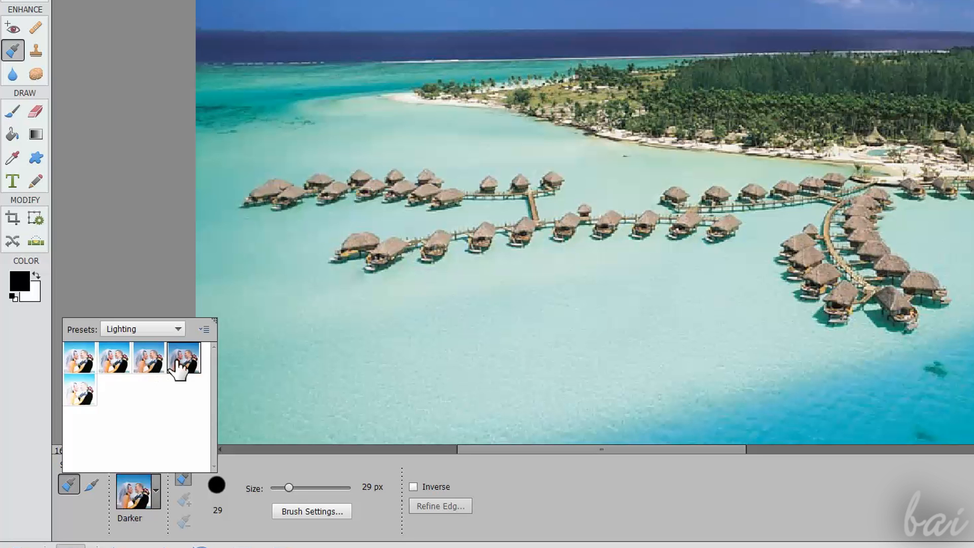
pyautogui.click(192, 350)
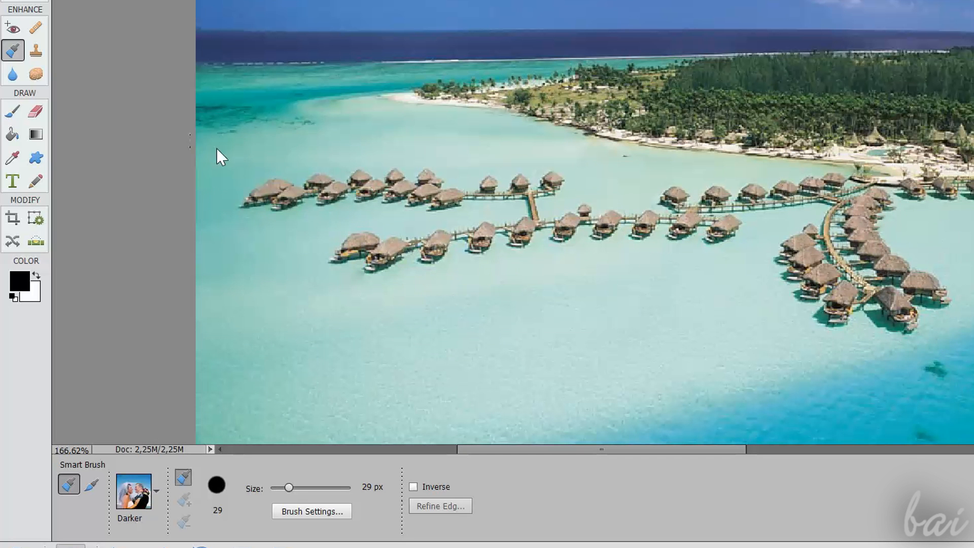
pyautogui.moveTo(260, 136)
pyautogui.mouseDown()
pyautogui.moveTo(426, 143)
pyautogui.moveTo(425, 154)
pyautogui.moveTo(355, 190)
pyautogui.moveTo(247, 221)
pyautogui.moveTo(196, 275)
pyautogui.moveTo(217, 304)
pyautogui.moveTo(455, 241)
pyautogui.moveTo(400, 279)
pyautogui.moveTo(348, 291)
pyautogui.moveTo(230, 351)
pyautogui.moveTo(305, 382)
pyautogui.moveTo(520, 297)
pyautogui.moveTo(554, 258)
pyautogui.moveTo(563, 193)
pyautogui.moveTo(630, 235)
pyautogui.moveTo(742, 252)
pyautogui.mouseUp()
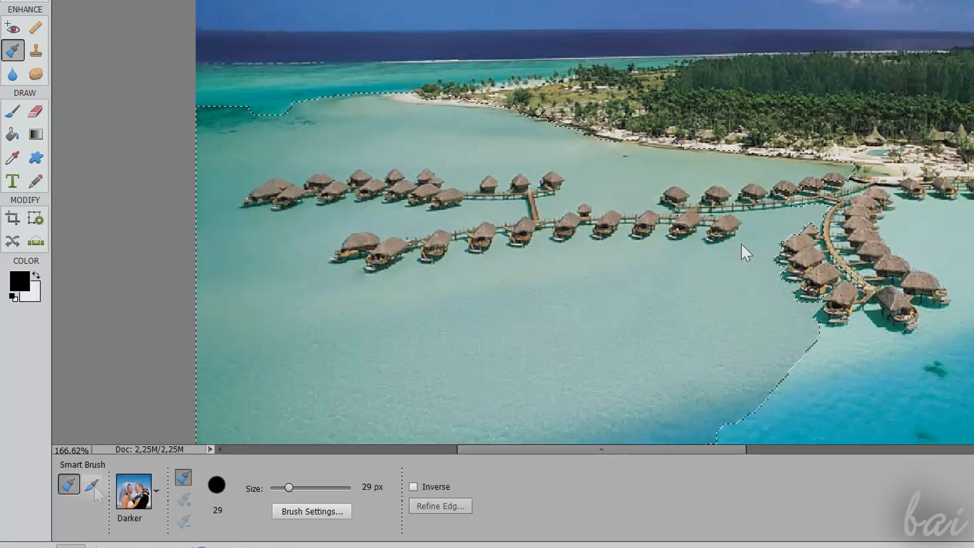
pyautogui.click(92, 486)
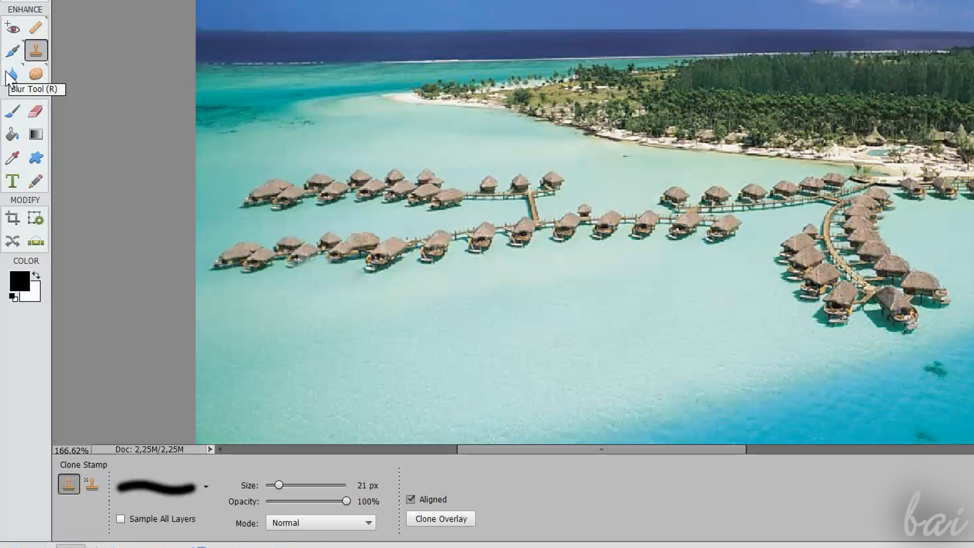
# Blur the huts at the outer end of the lower row with the Blur tool and undo the stroke.
pyautogui.click(12, 77)
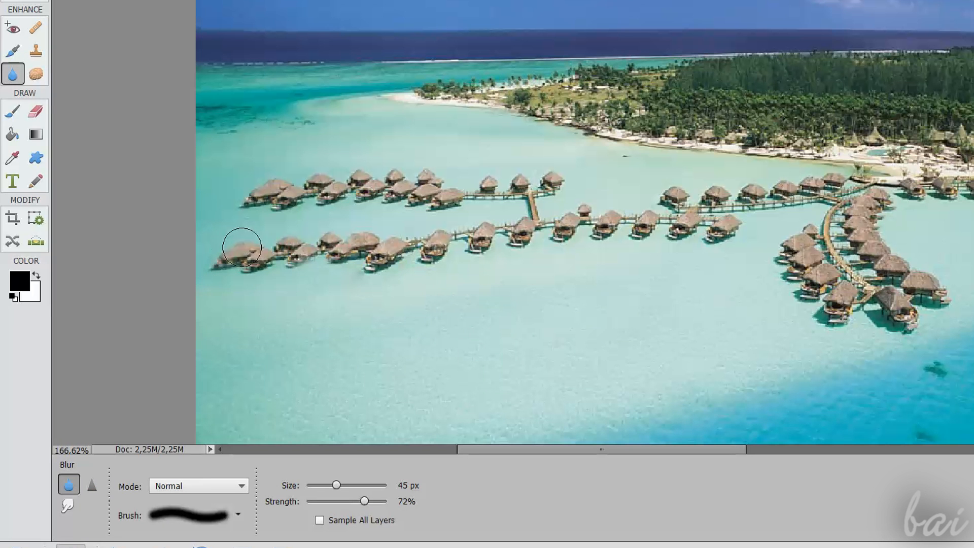
pyautogui.moveTo(244, 260); pyautogui.dragTo(306, 244)
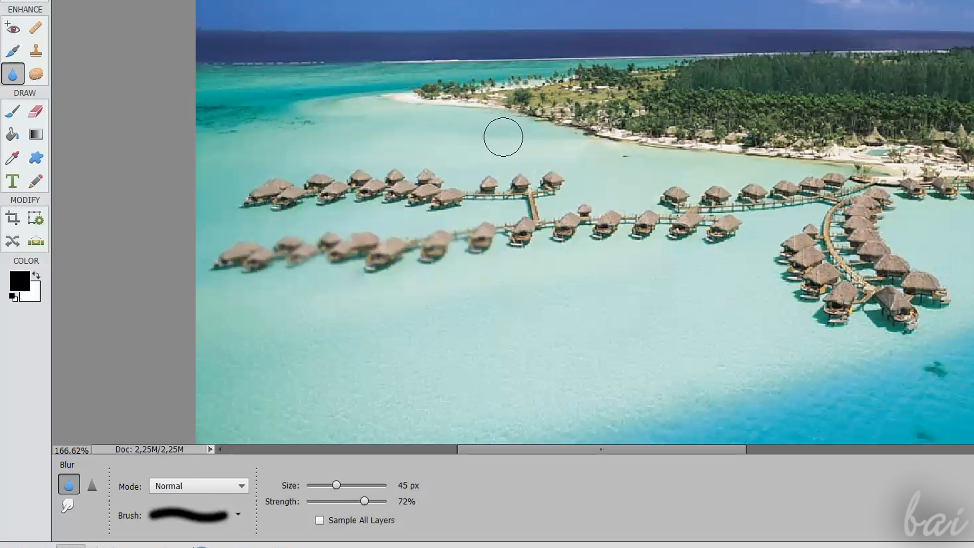
pyautogui.hotkey('ctrl', 'z')
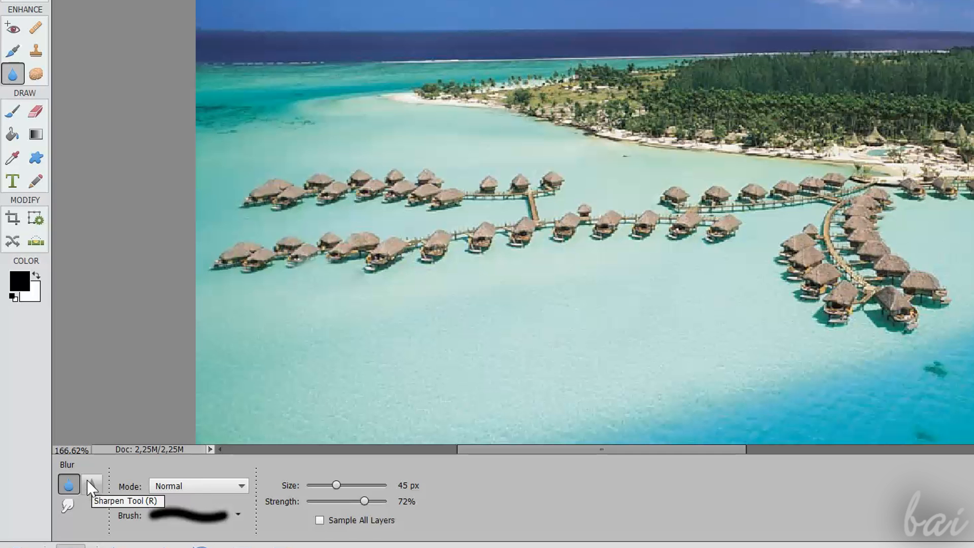
# Try the Sharpen tool and the Smudge tool along the huts at the outer end of the lower row.
pyautogui.click(91, 486)
pyautogui.moveTo(239, 259); pyautogui.dragTo(384, 243)
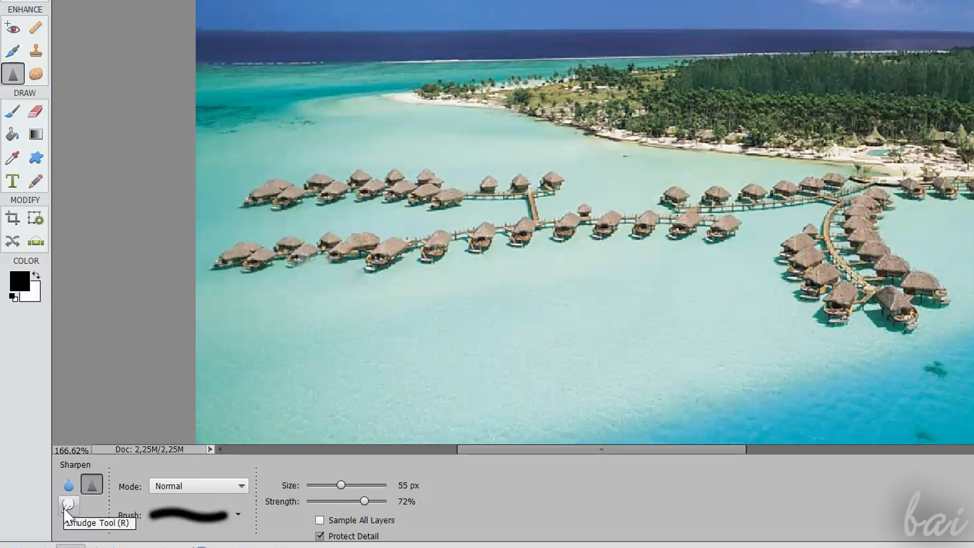
pyautogui.click(70, 506)
pyautogui.moveTo(223, 261)
pyautogui.mouseDown()
pyautogui.moveTo(290, 234)
pyautogui.moveTo(316, 278)
pyautogui.moveTo(359, 231)
pyautogui.moveTo(385, 239)
pyautogui.mouseUp()
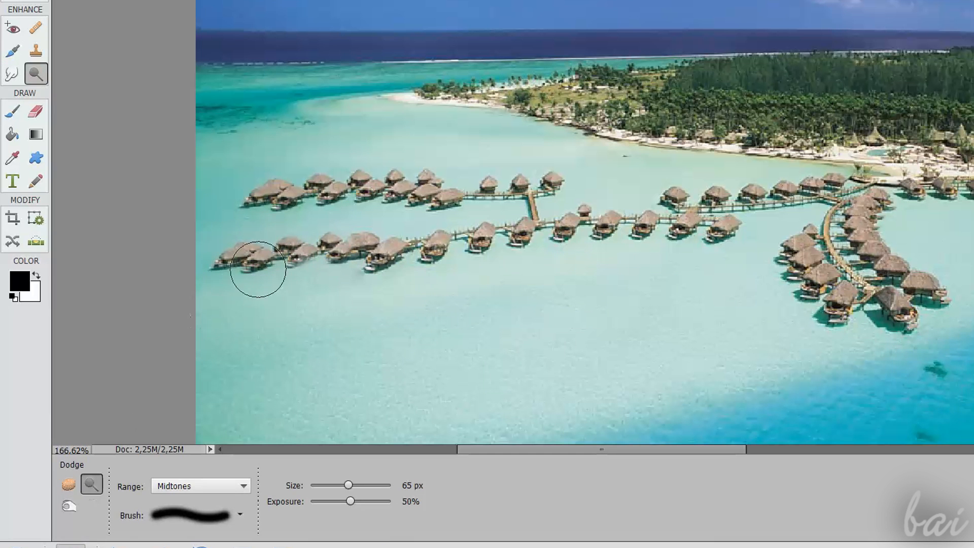
# Try lightening the water below the lower huts with the Dodge tool and darkening it with the Burn tool.
pyautogui.moveTo(257, 268)
pyautogui.mouseDown()
pyautogui.moveTo(229, 256)
pyautogui.moveTo(416, 240)
pyautogui.moveTo(361, 290)
pyautogui.moveTo(351, 396)
pyautogui.mouseUp()
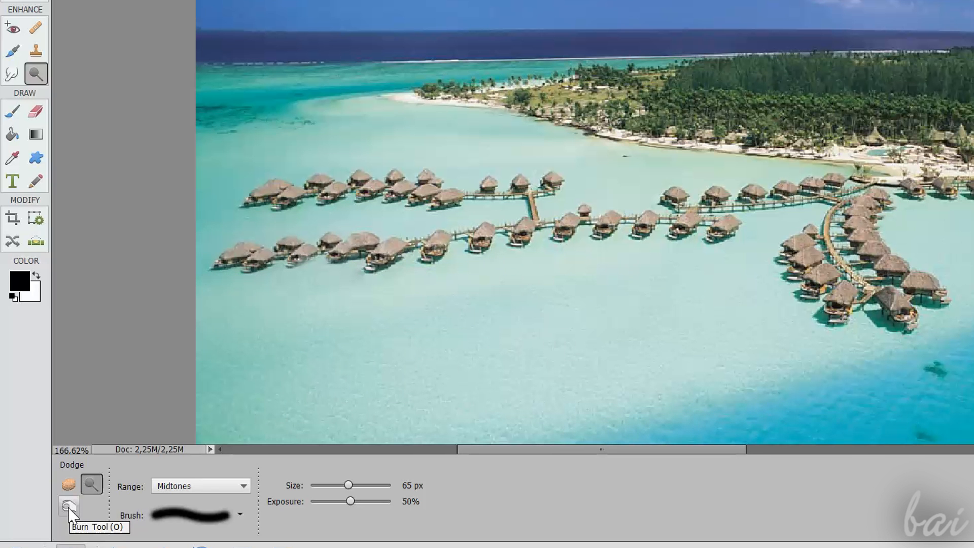
pyautogui.click(68, 507)
pyautogui.moveTo(209, 281)
pyautogui.mouseDown()
pyautogui.moveTo(264, 328)
pyautogui.moveTo(361, 359)
pyautogui.mouseUp()
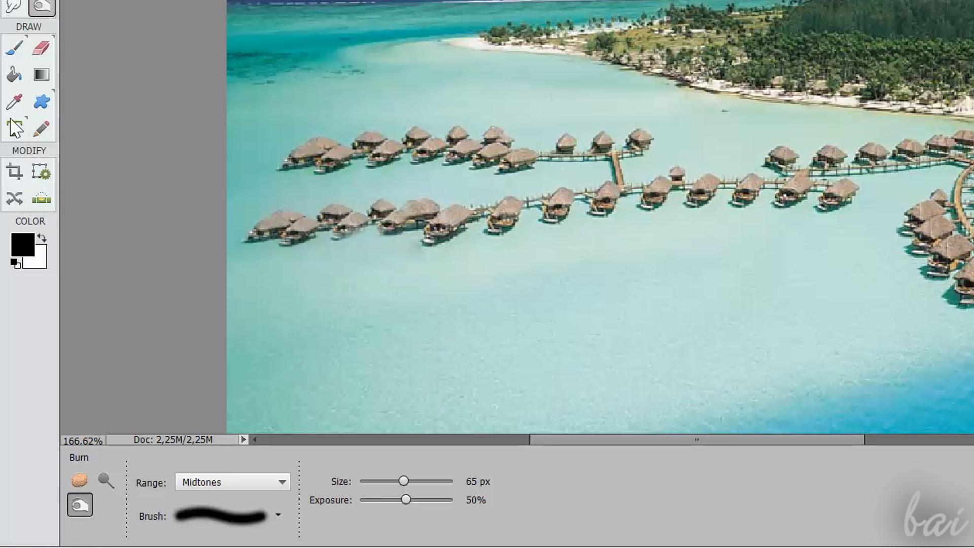
# Reduce the Pencil size to 11 px and draw a black wavy line on the water below the lower row of huts.
pyautogui.click(42, 130)
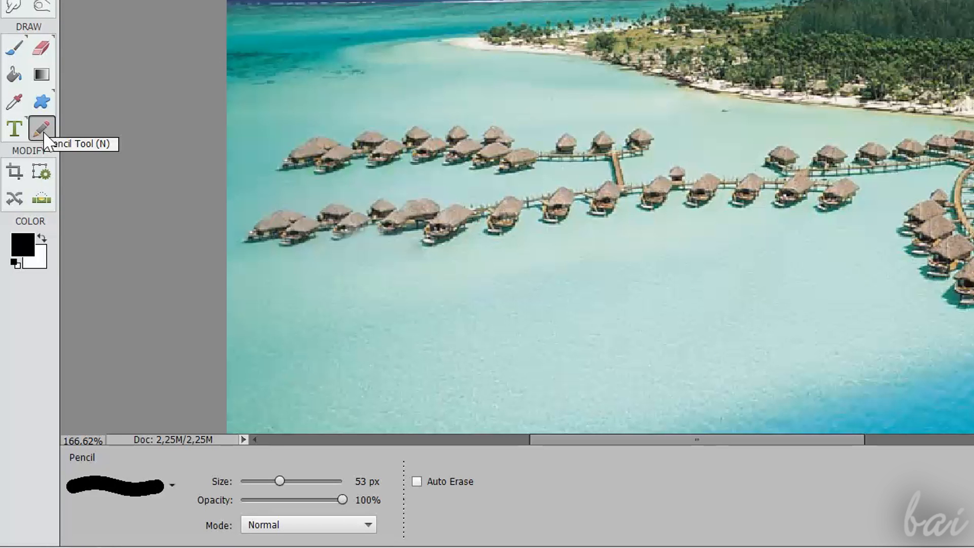
pyautogui.press('[')
pyautogui.press('[')
pyautogui.press('[')
pyautogui.press('[')
pyautogui.press('[')
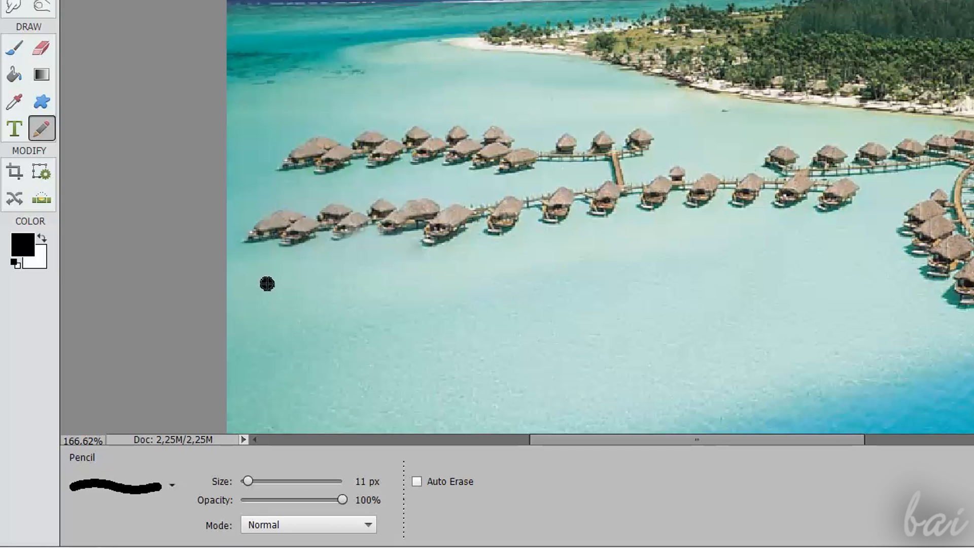
pyautogui.moveTo(357, 285)
pyautogui.mouseDown()
pyautogui.moveTo(414, 267)
pyautogui.moveTo(435, 284)
pyautogui.moveTo(491, 276)
pyautogui.mouseUp()
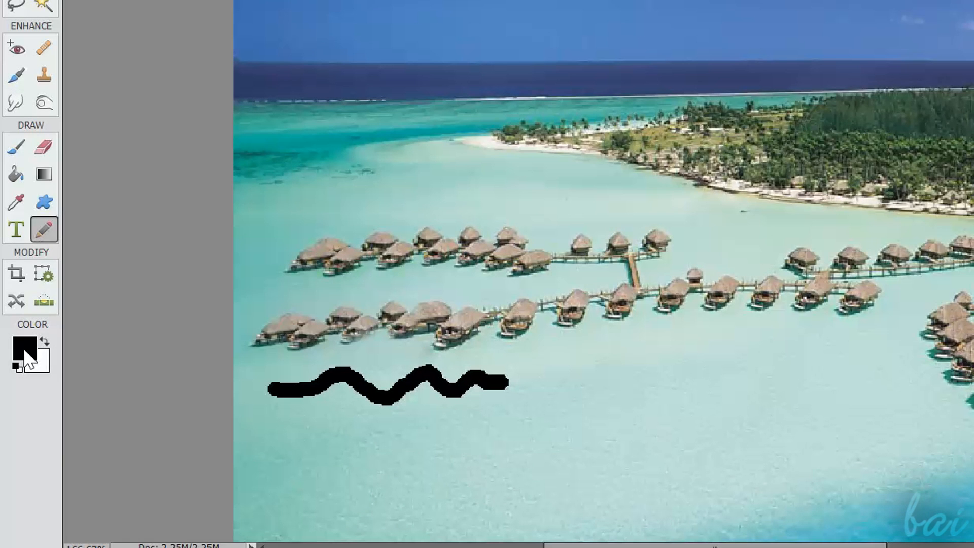
# Change the foreground color to violet-blue and draw a second wavy Pencil line beneath the black one.
pyautogui.click(23, 349)
pyautogui.moveTo(590, 171)
pyautogui.mouseDown()
pyautogui.moveTo(653, 168)
pyautogui.moveTo(766, 100)
pyautogui.mouseUp()
pyautogui.click(796, 153)
pyautogui.click(908, 52)
pyautogui.moveTo(274, 421)
pyautogui.mouseDown()
pyautogui.moveTo(428, 418)
pyautogui.moveTo(495, 404)
pyautogui.mouseUp()
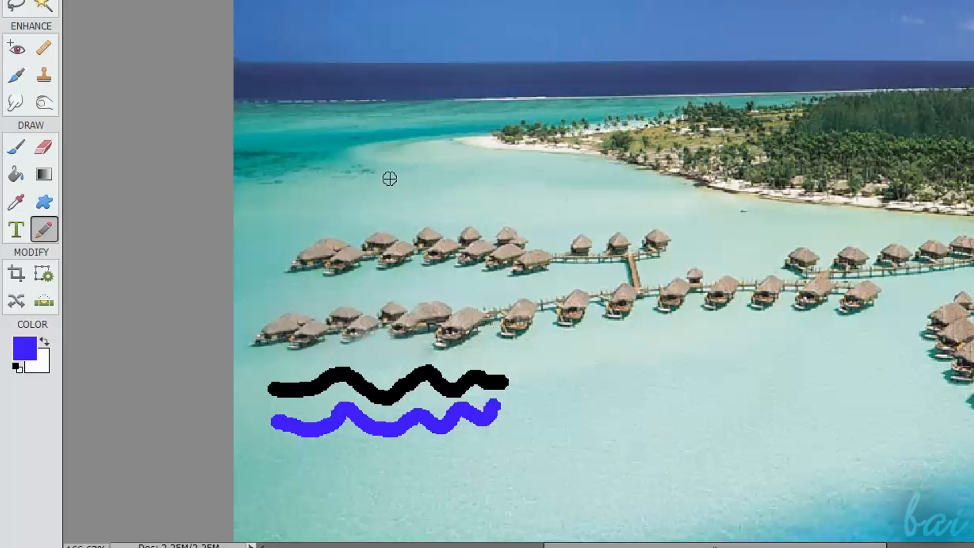
# Sample a dark teal foreground color from the photo and draw a Pencil line with it below the lower huts.
pyautogui.click(24, 198)
pyautogui.moveTo(312, 233); pyautogui.dragTo(261, 240)
pyautogui.moveTo(255, 293)
pyautogui.mouseDown()
pyautogui.moveTo(294, 332)
pyautogui.moveTo(361, 327)
pyautogui.mouseUp()
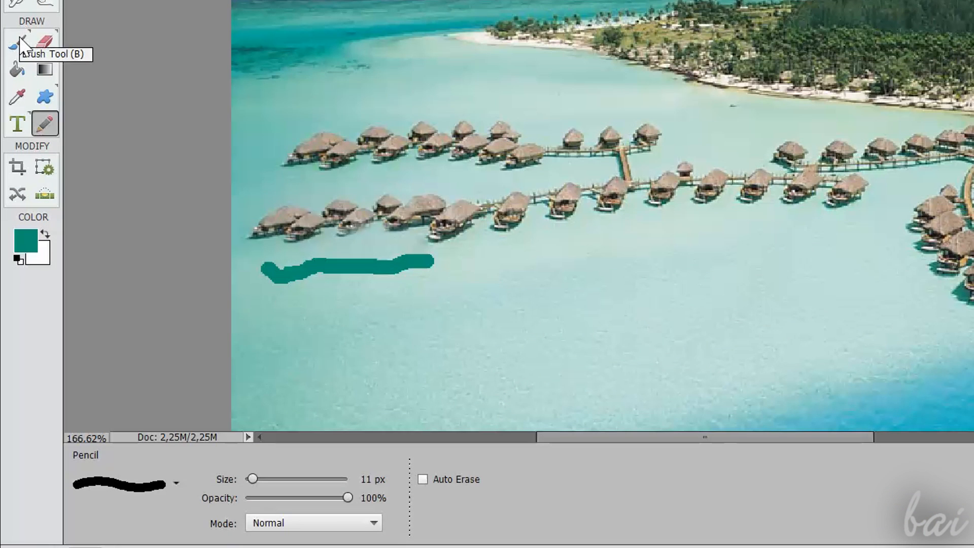
# Paint a soft teal wavy stroke beneath the Pencil line with the Brush tool.
pyautogui.click(17, 41)
pyautogui.moveTo(261, 301)
pyautogui.mouseDown()
pyautogui.moveTo(279, 316)
pyautogui.moveTo(315, 299)
pyautogui.mouseUp()
pyautogui.moveTo(345, 308); pyautogui.dragTo(474, 294)
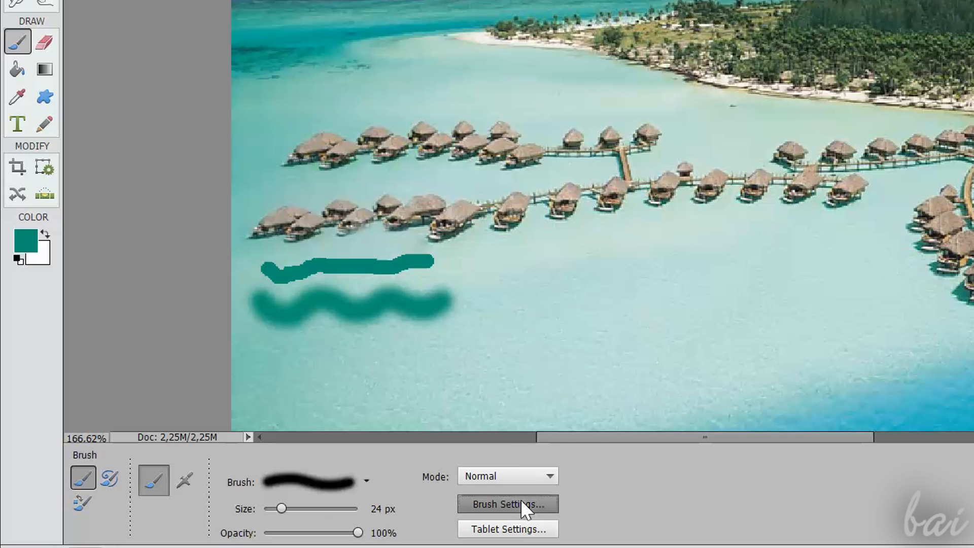
# Open the brush settings for review and turn on Airbrush Mode for the Brush tool.
pyautogui.click(520, 499)
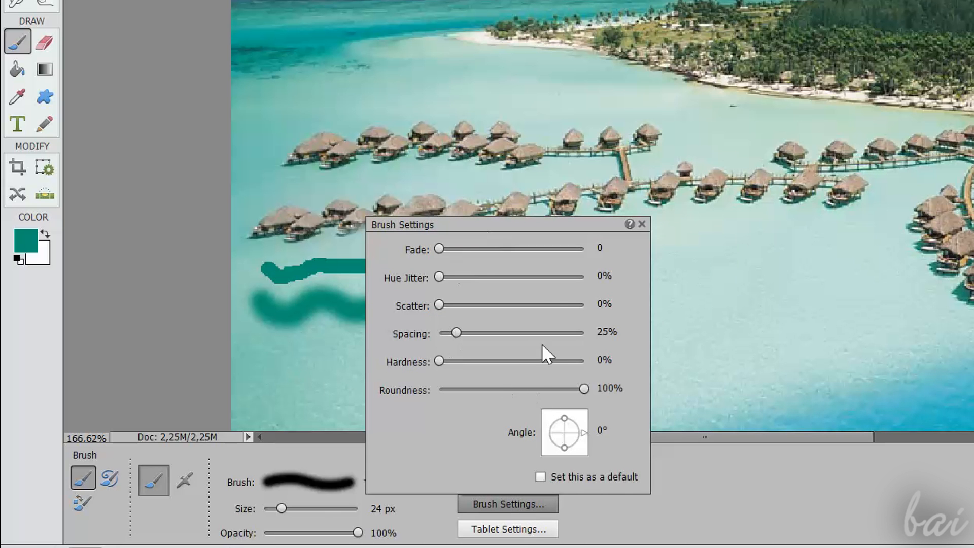
pyautogui.click(187, 480)
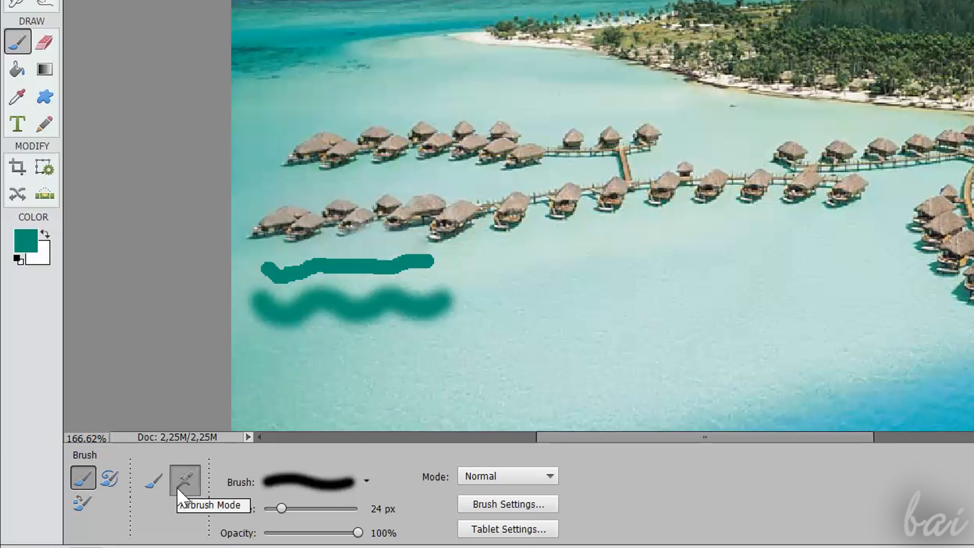
# Paint an Airbrush Mode stroke beneath the two teal lines and undo it together with both earlier strokes.
pyautogui.moveTo(249, 340)
pyautogui.mouseDown()
pyautogui.moveTo(292, 363)
pyautogui.moveTo(337, 345)
pyautogui.moveTo(439, 358)
pyautogui.moveTo(457, 326)
pyautogui.moveTo(476, 325)
pyautogui.moveTo(522, 355)
pyautogui.mouseUp()
pyautogui.hotkey('ctrl', 'z')
pyautogui.hotkey('ctrl', 'z')
pyautogui.hotkey('ctrl', 'z')
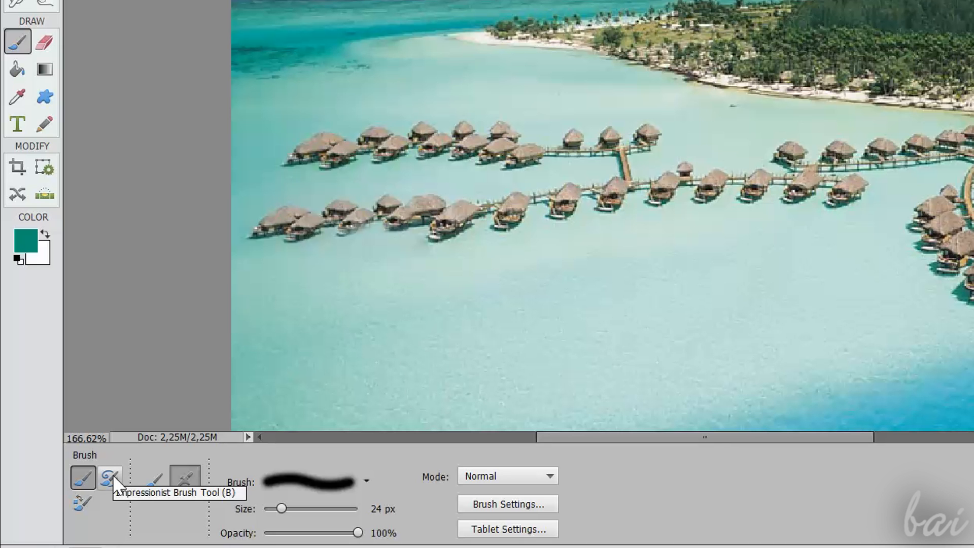
# Try the Impressionist Brush along the lower row of huts and undo the stroke.
pyautogui.click(110, 477)
pyautogui.moveTo(355, 208)
pyautogui.mouseDown()
pyautogui.moveTo(393, 222)
pyautogui.moveTo(324, 152)
pyautogui.moveTo(523, 147)
pyautogui.moveTo(634, 162)
pyautogui.moveTo(529, 200)
pyautogui.moveTo(812, 166)
pyautogui.moveTo(878, 182)
pyautogui.mouseUp()
pyautogui.hotkey('ctrl', 'z')
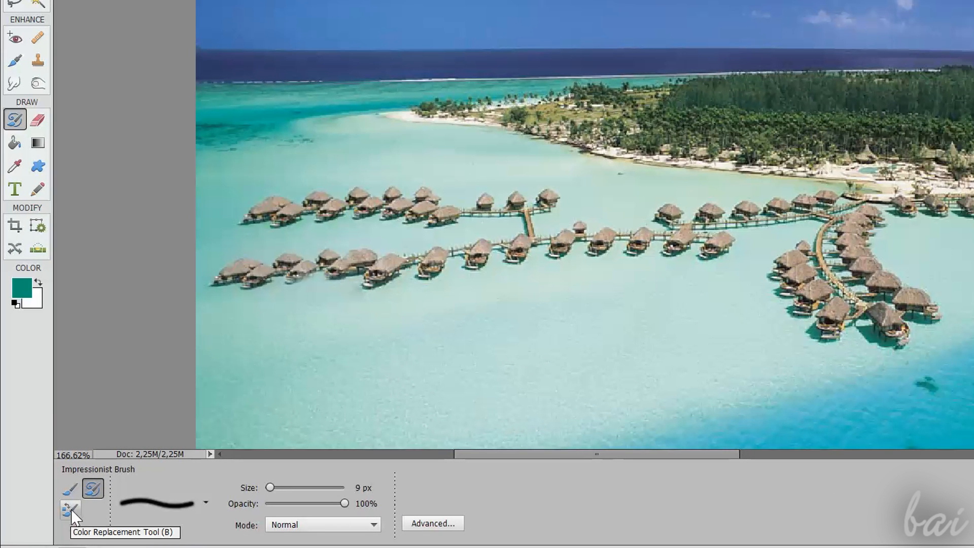
# Activate the Color Replacement Tool and choose a bluish-teal foreground color in the color picker.
pyautogui.click(70, 509)
pyautogui.click(22, 289)
pyautogui.click(661, 76)
pyautogui.moveTo(635, 79); pyautogui.dragTo(649, 75)
pyautogui.click(761, 43)
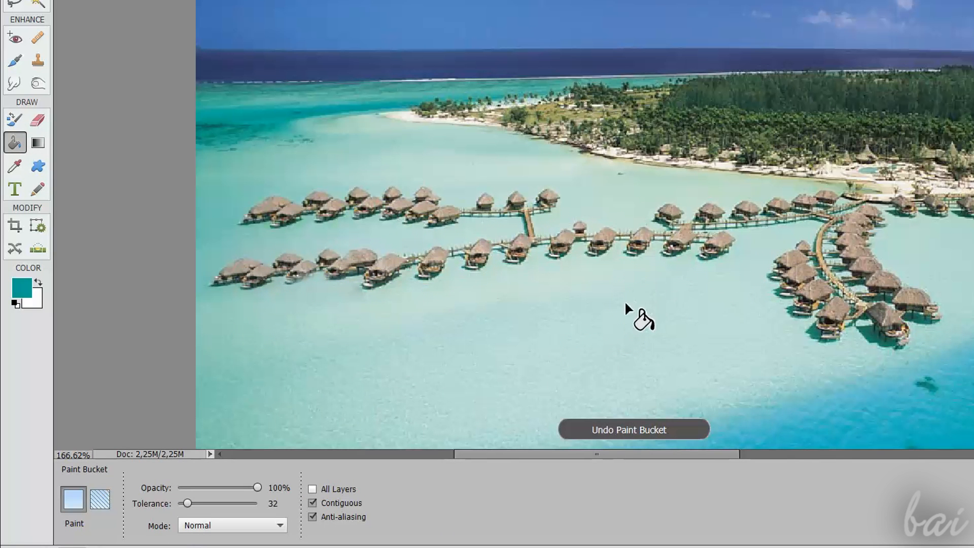
# Fill the lagoon below the huts with the teal color using the Paint Bucket and undo the fill.
pyautogui.click(626, 303)
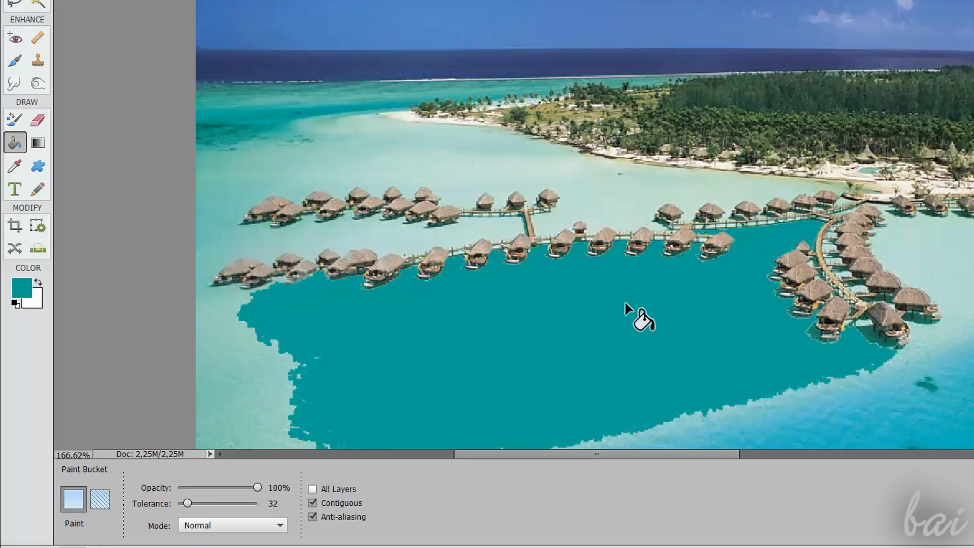
pyautogui.hotkey('ctrl', 'z')
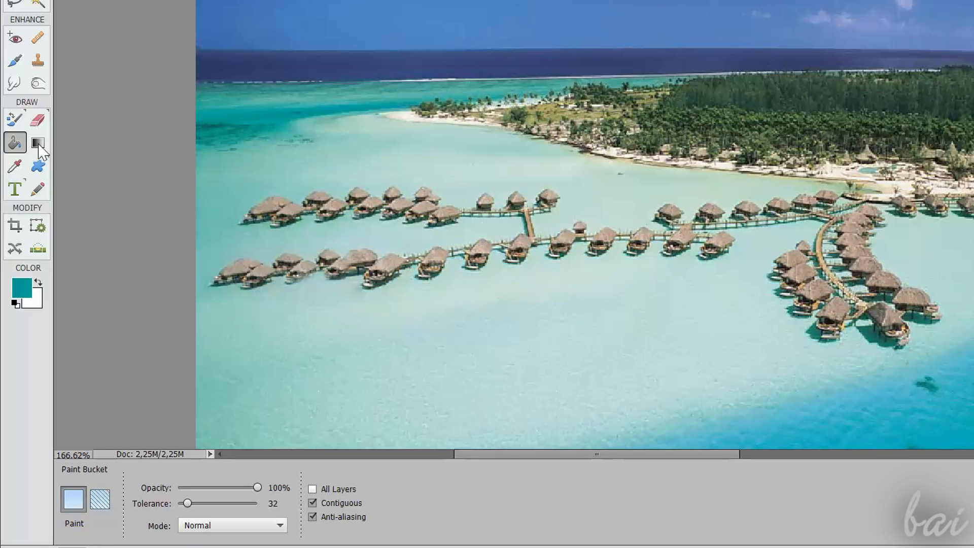
# Try a Linear gradient over the sky with the Gradient tool's opacity set to 49%.
pyautogui.click(40, 147)
pyautogui.moveTo(192, 510)
pyautogui.mouseDown()
pyautogui.moveTo(221, 510)
pyautogui.moveTo(207, 503)
pyautogui.mouseUp()
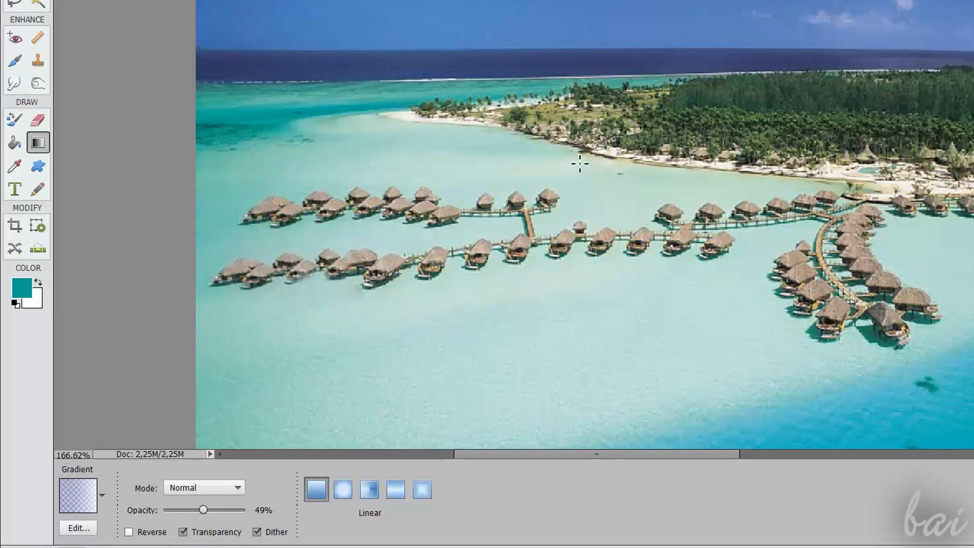
pyautogui.moveTo(826, 83); pyautogui.dragTo(892, 26)
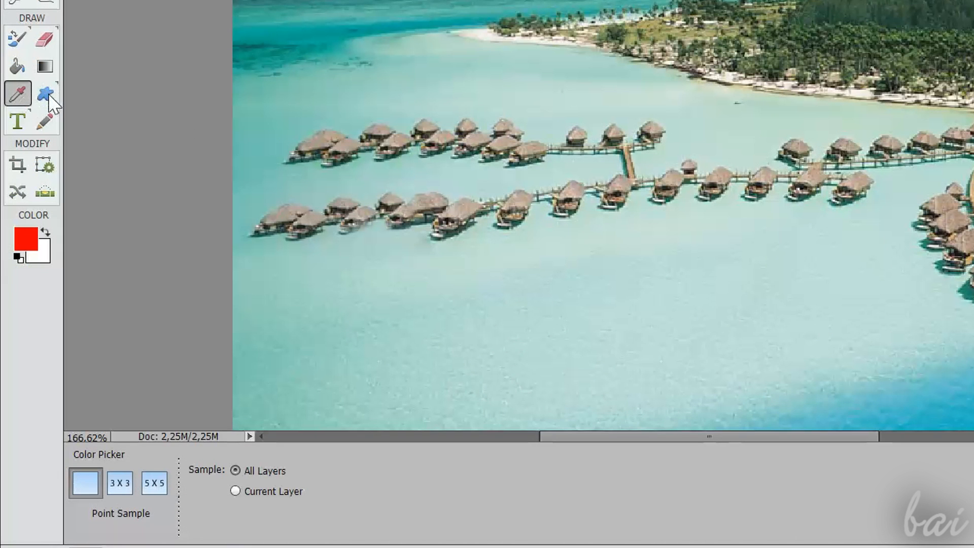
# Draw a red six-pointed star in the lagoon below the lower row of huts with the Star Tool.
pyautogui.click(46, 90)
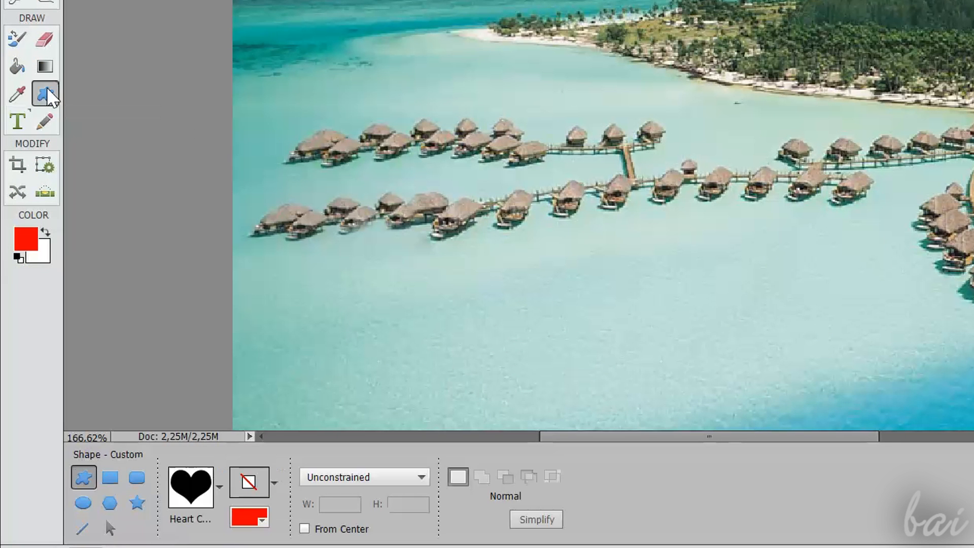
pyautogui.click(137, 503)
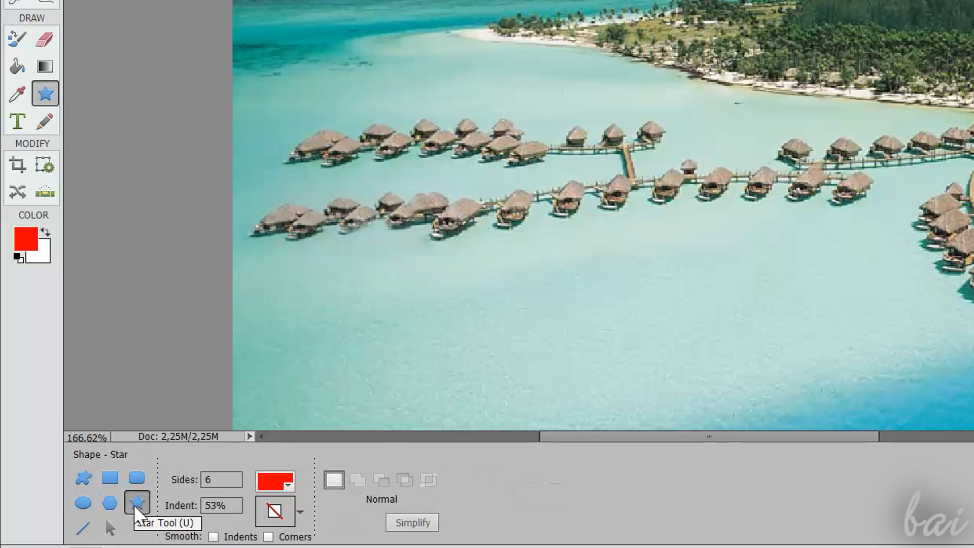
pyautogui.click(279, 483)
pyautogui.moveTo(304, 363); pyautogui.dragTo(347, 350)
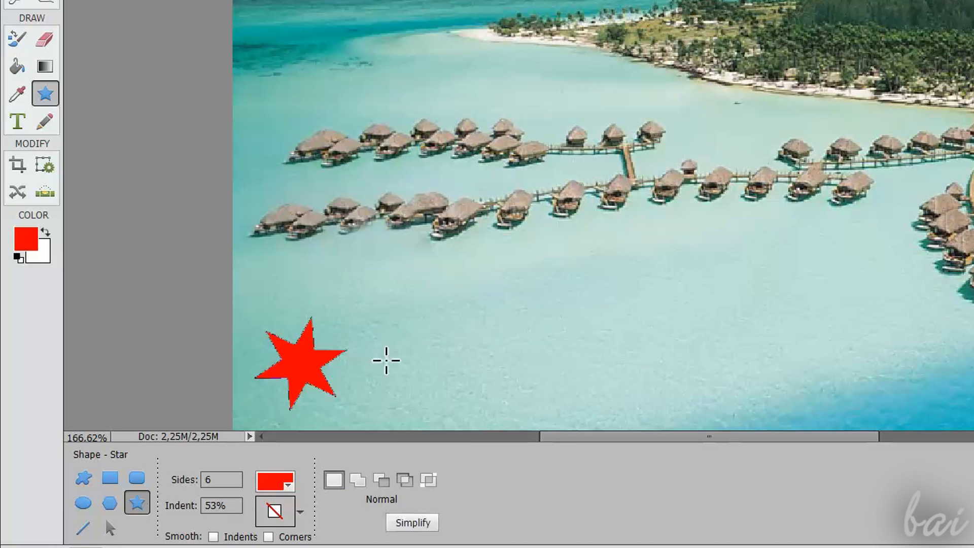
# Add the red horizontal text "Hello" in the lagoon beside the star, scale its box down and accept the change.
pyautogui.click(18, 121)
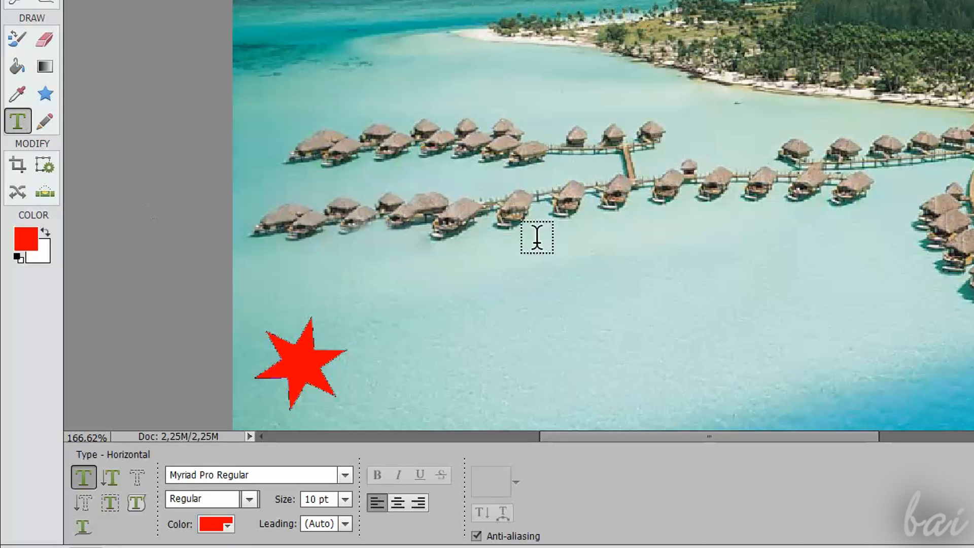
pyautogui.moveTo(392, 275); pyautogui.dragTo(740, 375)
pyautogui.moveTo(739, 376); pyautogui.dragTo(743, 386)
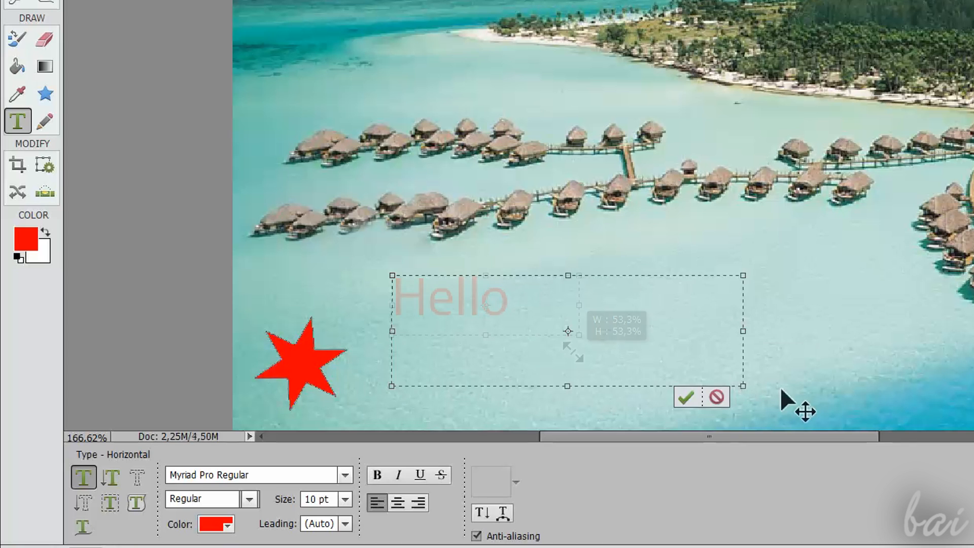
pyautogui.moveTo(574, 352)
pyautogui.mouseDown()
pyautogui.moveTo(555, 337)
pyautogui.moveTo(563, 342)
pyautogui.mouseUp()
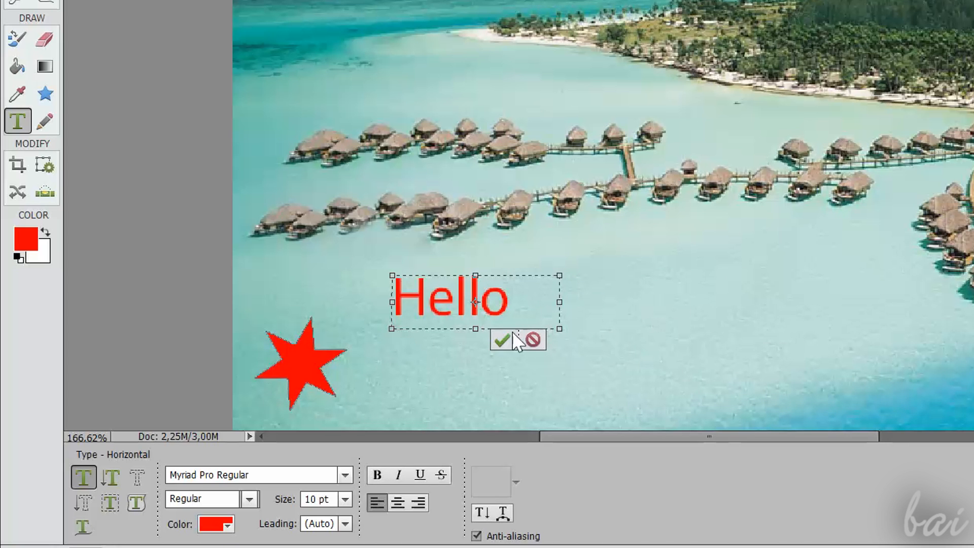
pyautogui.click(501, 342)
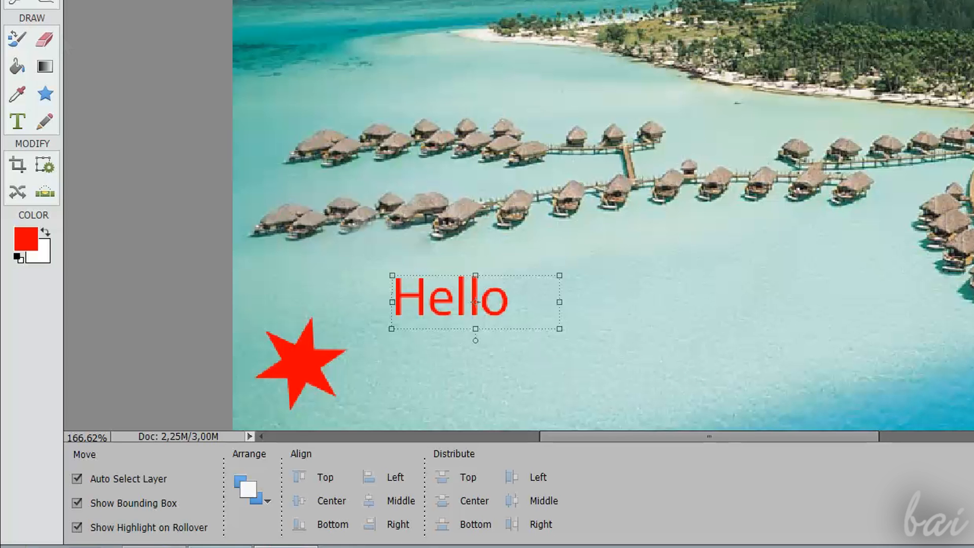
# Try the Eraser with several short strokes over the photo.
pyautogui.click(50, 39)
pyautogui.scroll(3, 462, 269)
pyautogui.moveTo(513, 233)
pyautogui.mouseDown()
pyautogui.moveTo(523, 270)
pyautogui.moveTo(542, 290)
pyautogui.moveTo(516, 312)
pyautogui.mouseUp()
pyautogui.moveTo(427, 280)
pyautogui.mouseDown()
pyautogui.moveTo(454, 255)
pyautogui.moveTo(480, 298)
pyautogui.mouseUp()
pyautogui.moveTo(363, 257); pyautogui.dragTo(388, 299)
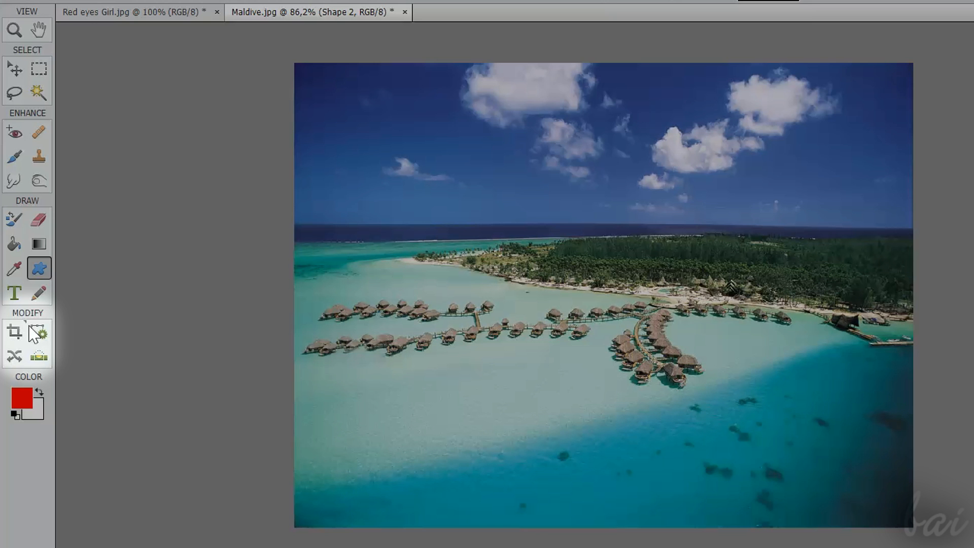
# Crop the photo with the Crop tool, adjusting which part of the picture falls inside the crop frame.
pyautogui.click(14, 333)
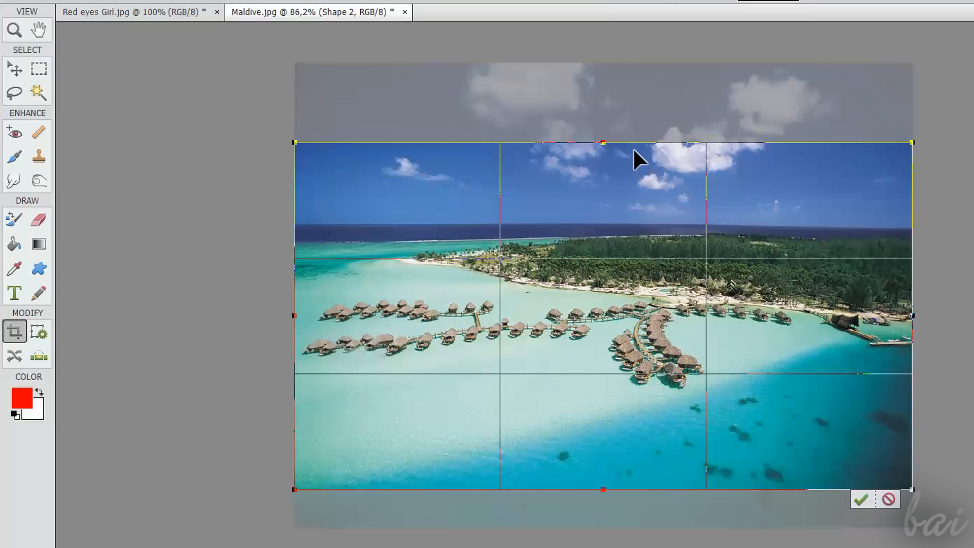
pyautogui.moveTo(625, 164); pyautogui.dragTo(632, 220)
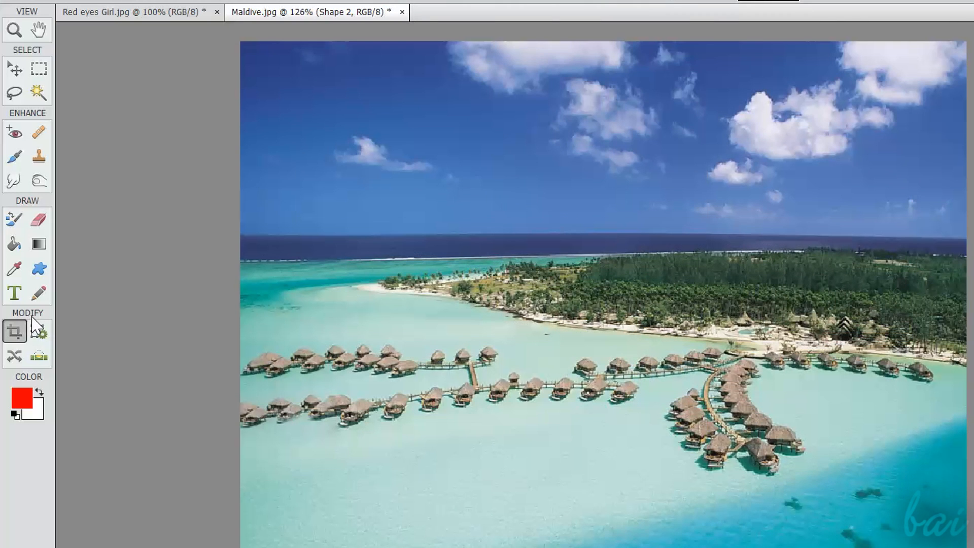
# Outline the upper row of huts with the Content-Aware Move tool and shift it slightly upward, repeating with a second outline.
pyautogui.click(16, 358)
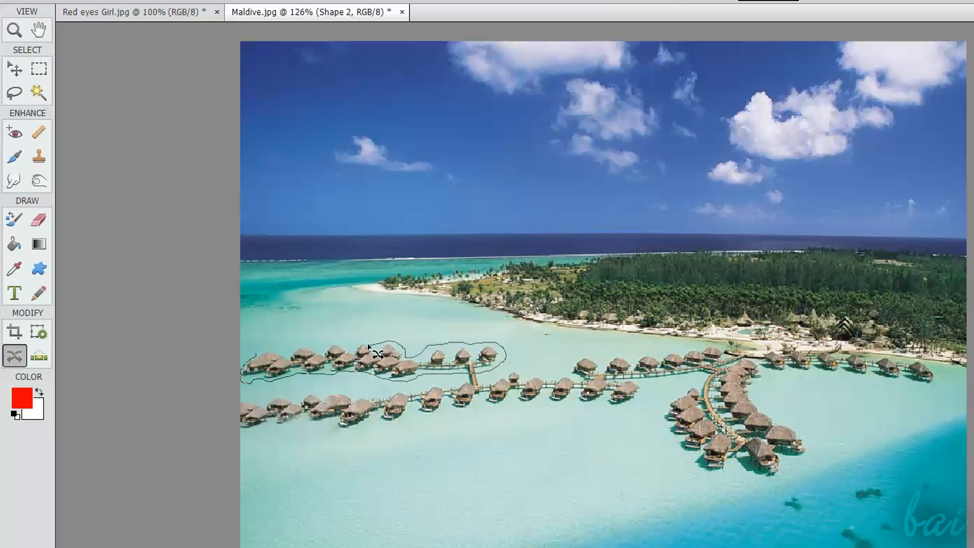
pyautogui.moveTo(313, 347); pyautogui.dragTo(256, 355)
pyautogui.moveTo(352, 361); pyautogui.dragTo(348, 343)
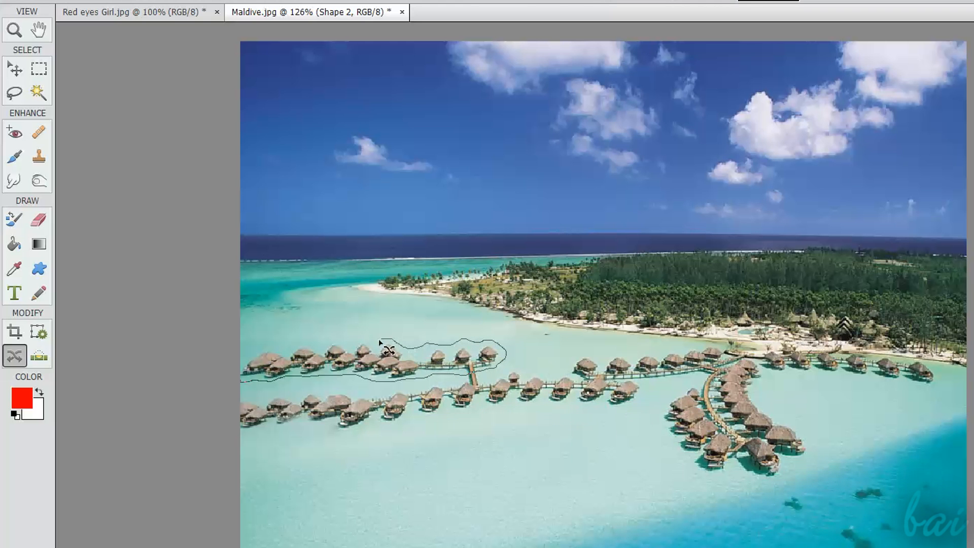
pyautogui.moveTo(249, 372); pyautogui.dragTo(244, 367)
pyautogui.moveTo(367, 363); pyautogui.dragTo(363, 350)
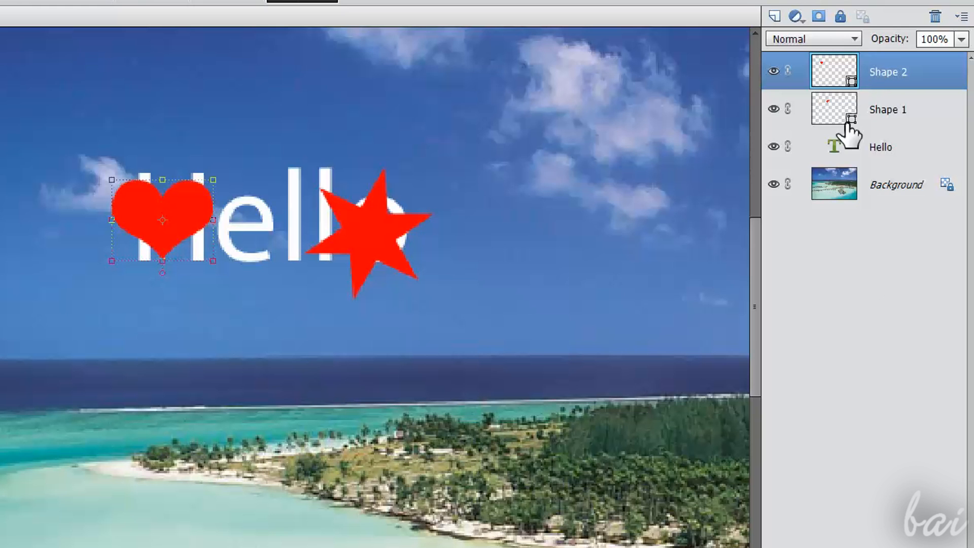
# Convert the locked Background layer into a regular layer, accepting the default name, Normal mode and 100% opacity.
pyautogui.click(893, 153)
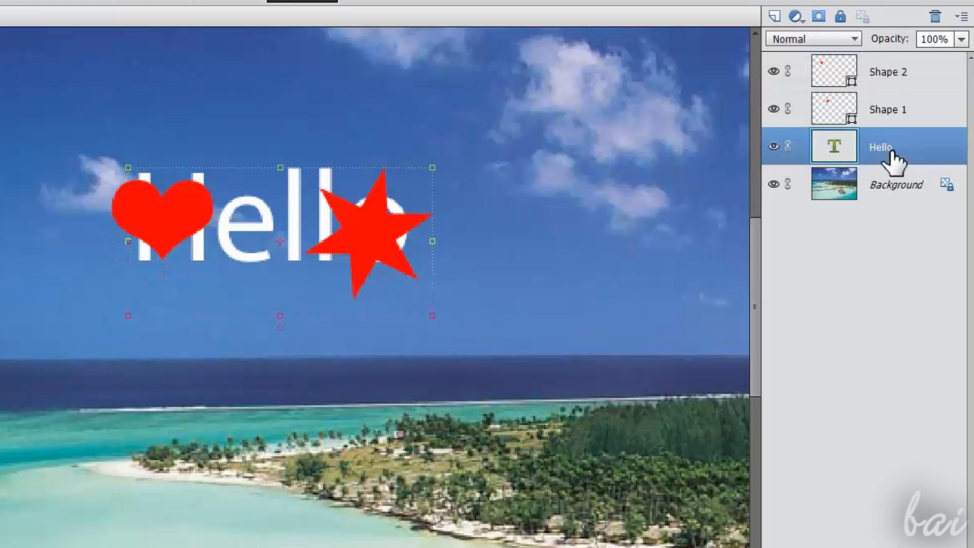
pyautogui.click(892, 189)
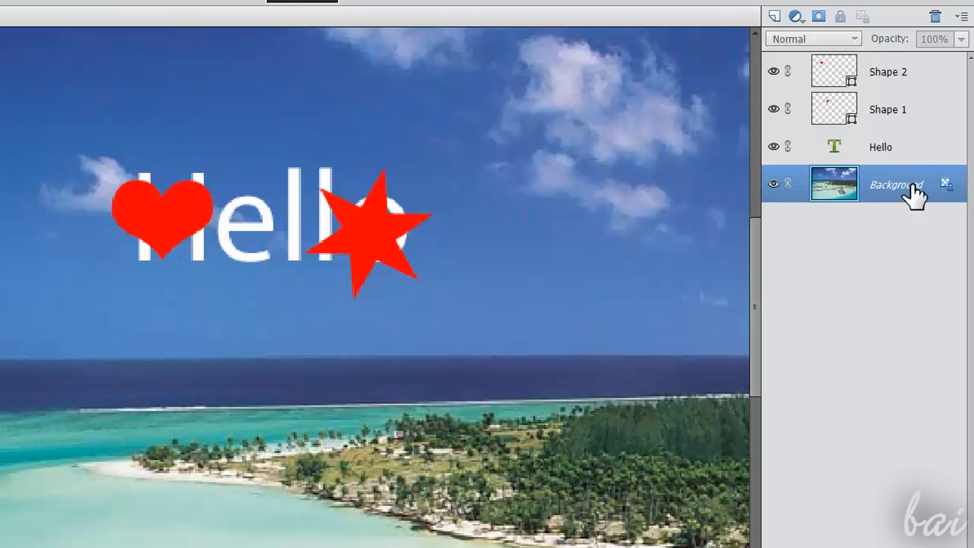
pyautogui.doubleClick(913, 194)
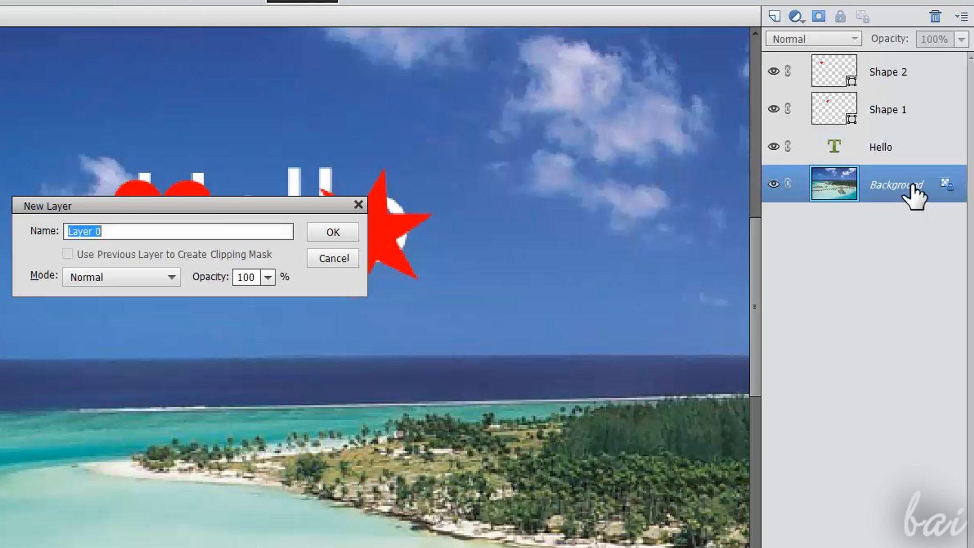
pyautogui.click(340, 235)
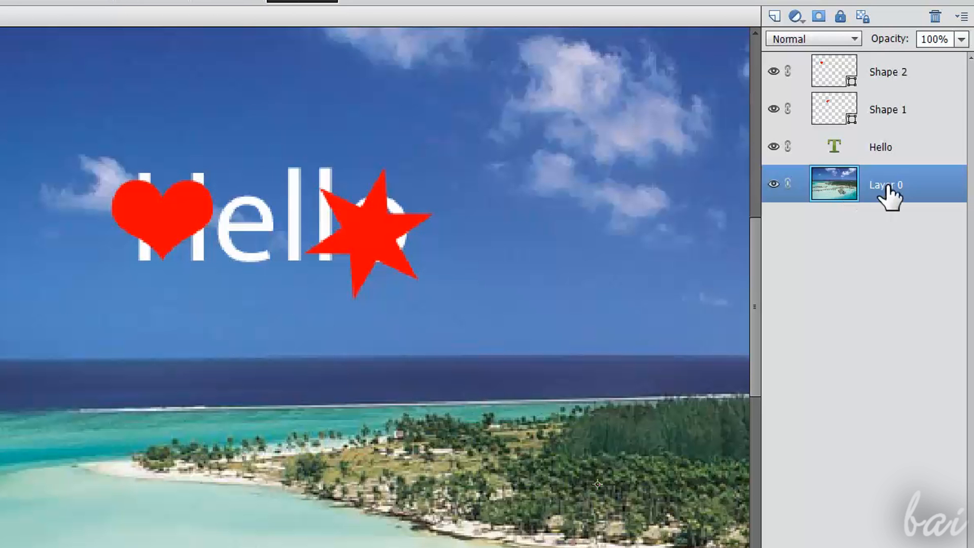
# Select the star, text, photo and heart layers in turn to examine which object each layer holds.
pyautogui.click(885, 110)
pyautogui.click(882, 157)
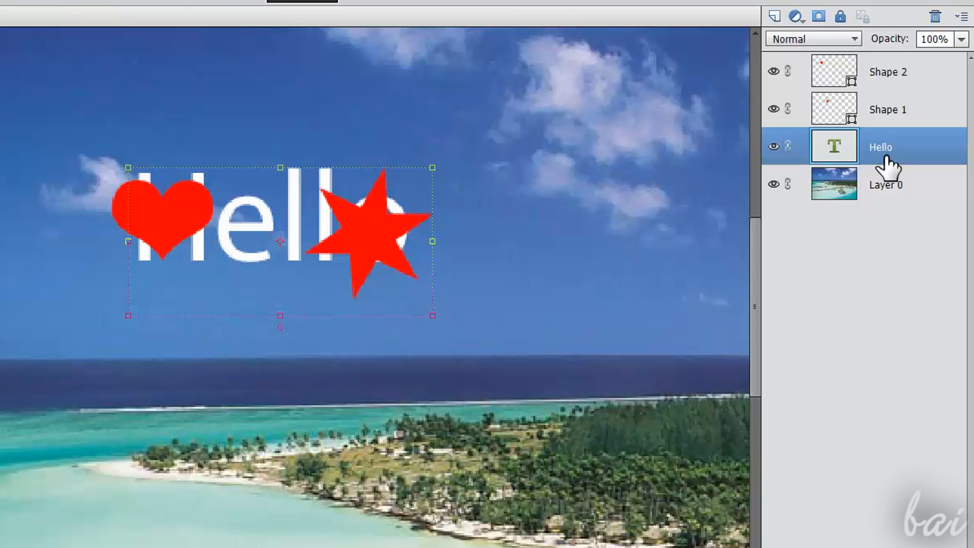
pyautogui.click(898, 173)
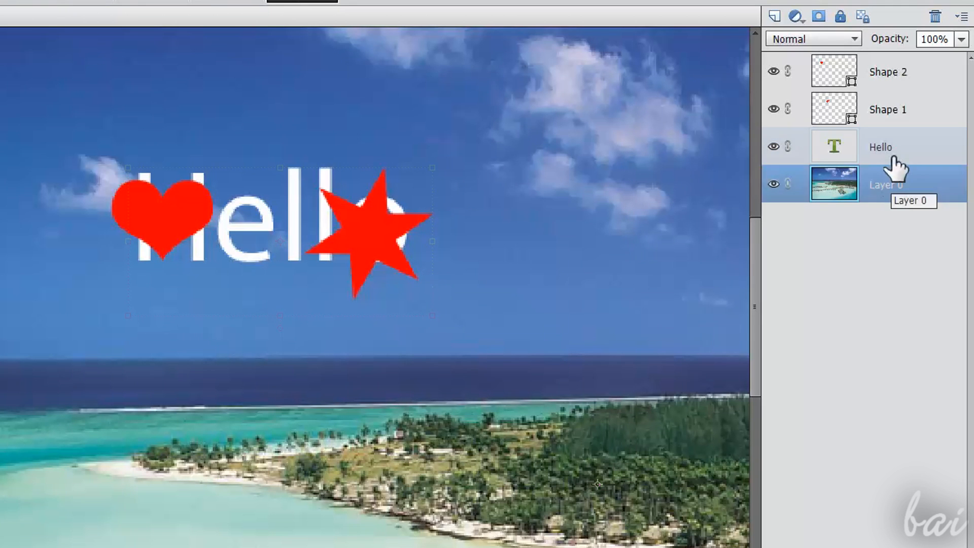
pyautogui.click(896, 118)
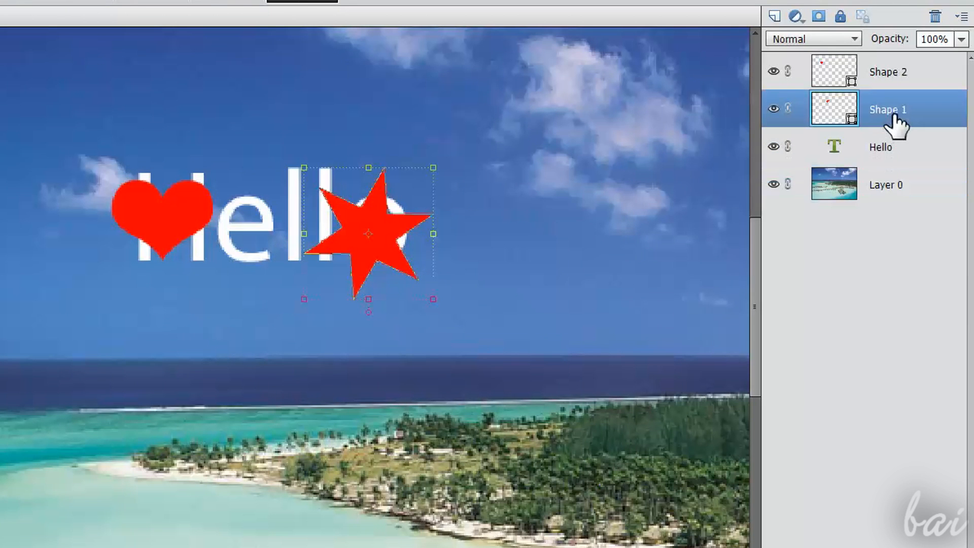
pyautogui.click(883, 78)
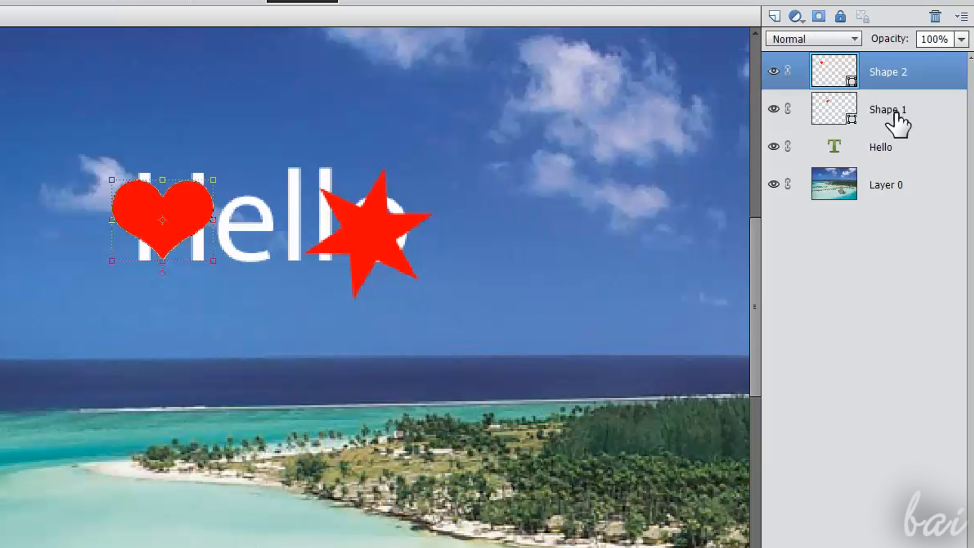
pyautogui.click(894, 116)
pyautogui.click(892, 81)
pyautogui.click(896, 116)
pyautogui.click(894, 147)
# Move the star layer and the heart layer beneath the Hello text layer in the layer stack.
pyautogui.click(891, 118)
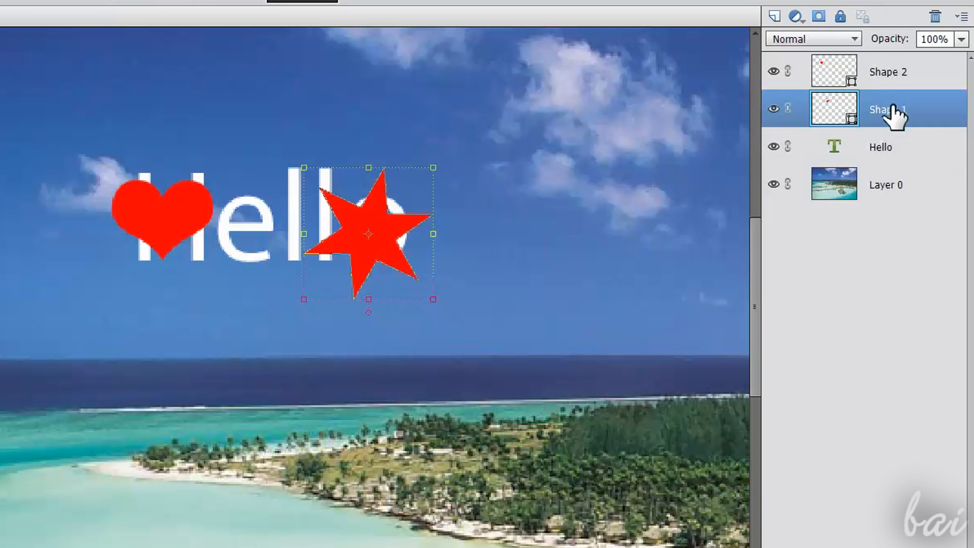
pyautogui.moveTo(893, 116); pyautogui.dragTo(875, 168)
pyautogui.click(896, 81)
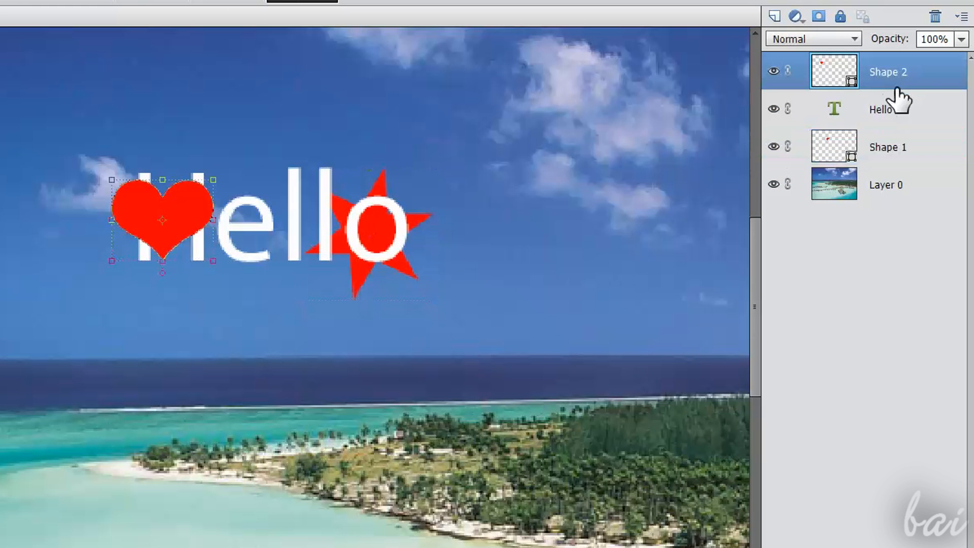
pyautogui.moveTo(911, 74); pyautogui.dragTo(792, 157)
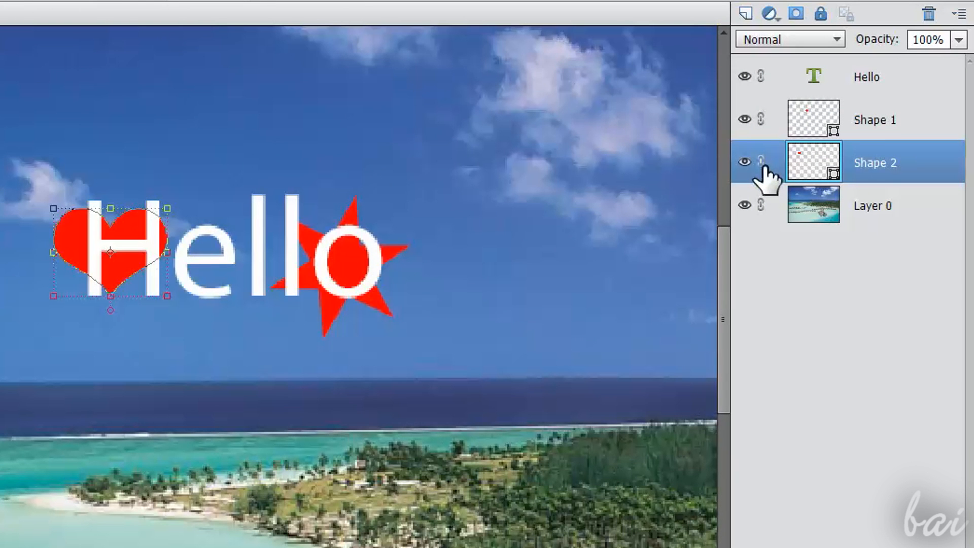
# Link the star and heart layers and move both shapes together slightly behind the Hello text.
pyautogui.click(760, 119)
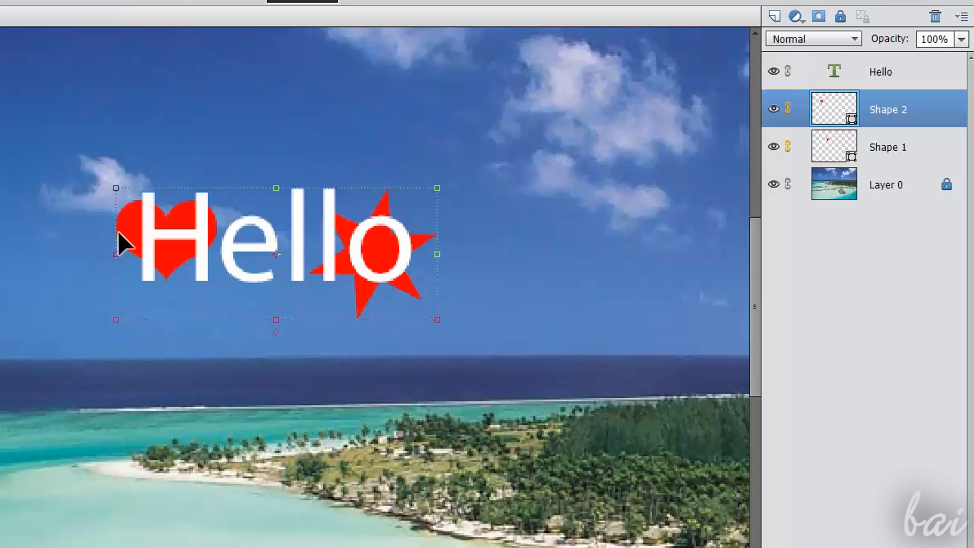
pyautogui.moveTo(118, 230); pyautogui.dragTo(133, 217)
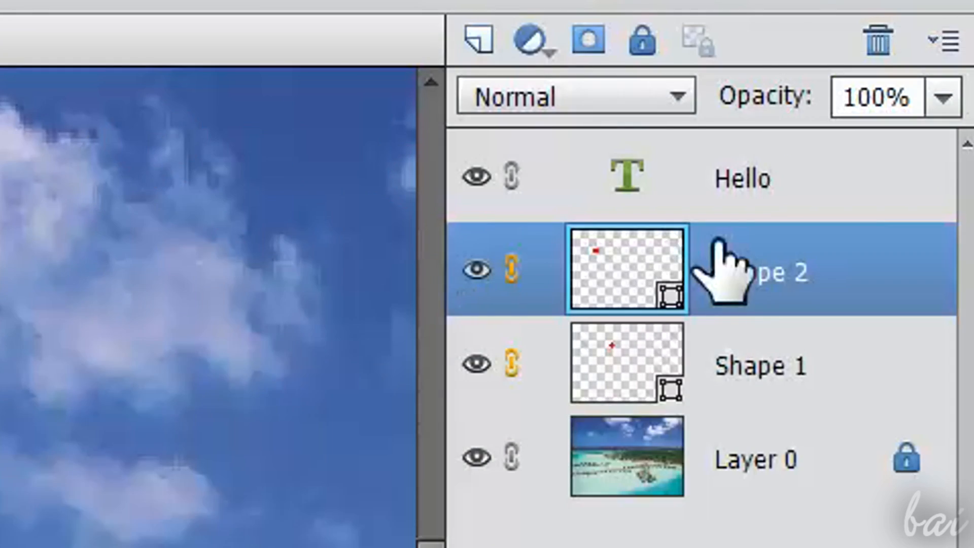
# Unlink the heart layer and reposition and transform the heart independently of the star.
pyautogui.click(513, 267)
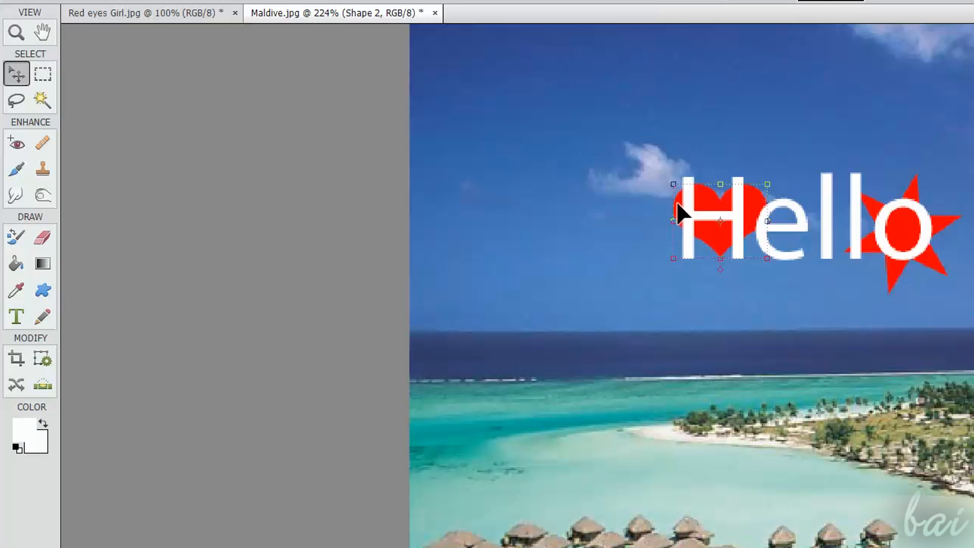
pyautogui.moveTo(685, 211); pyautogui.dragTo(470, 229)
pyautogui.moveTo(563, 193); pyautogui.dragTo(570, 136)
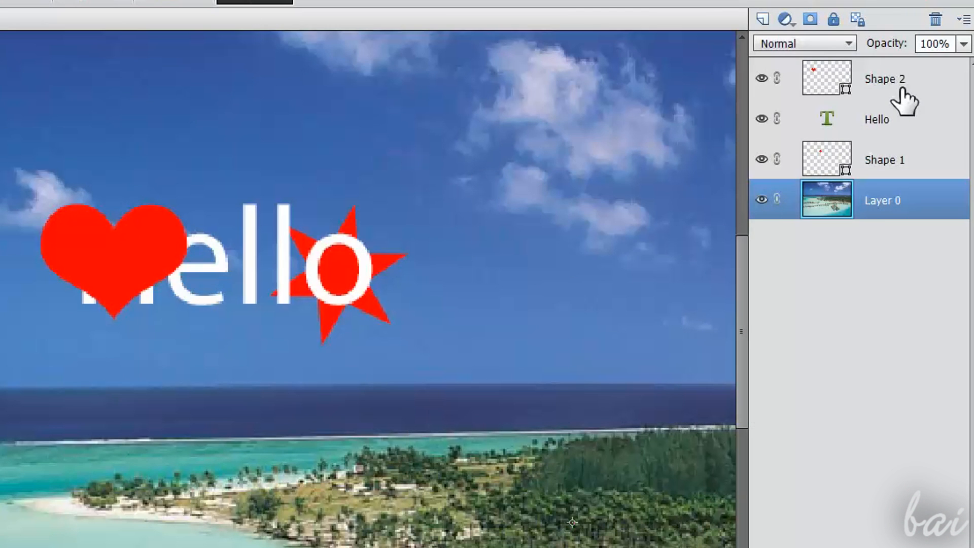
# Select the heart layer, and toggle the visibility of the heart, Hello text and star layers off and back on.
pyautogui.click(902, 94)
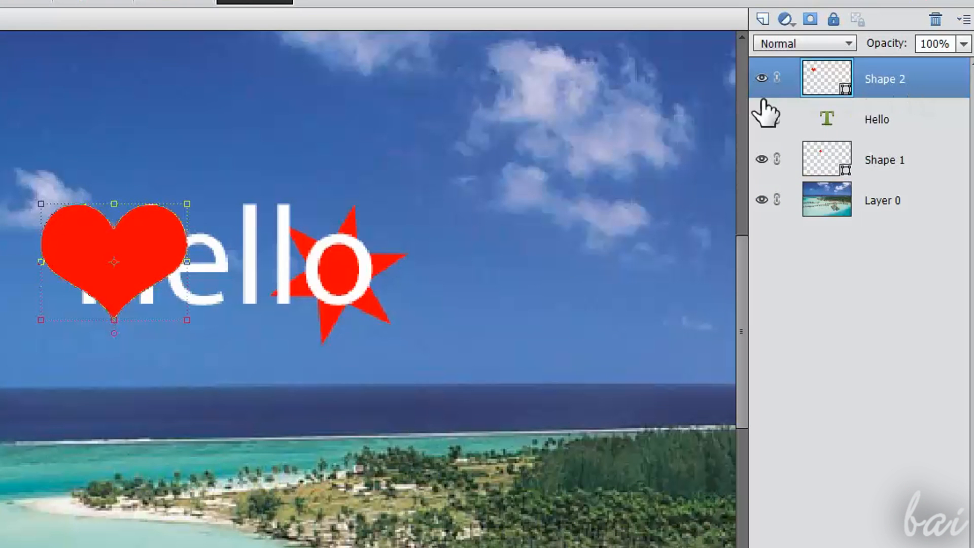
pyautogui.click(761, 78)
pyautogui.click(761, 79)
pyautogui.click(761, 78)
pyautogui.click(762, 78)
pyautogui.click(762, 119)
pyautogui.click(762, 119)
pyautogui.click(763, 158)
pyautogui.click(762, 159)
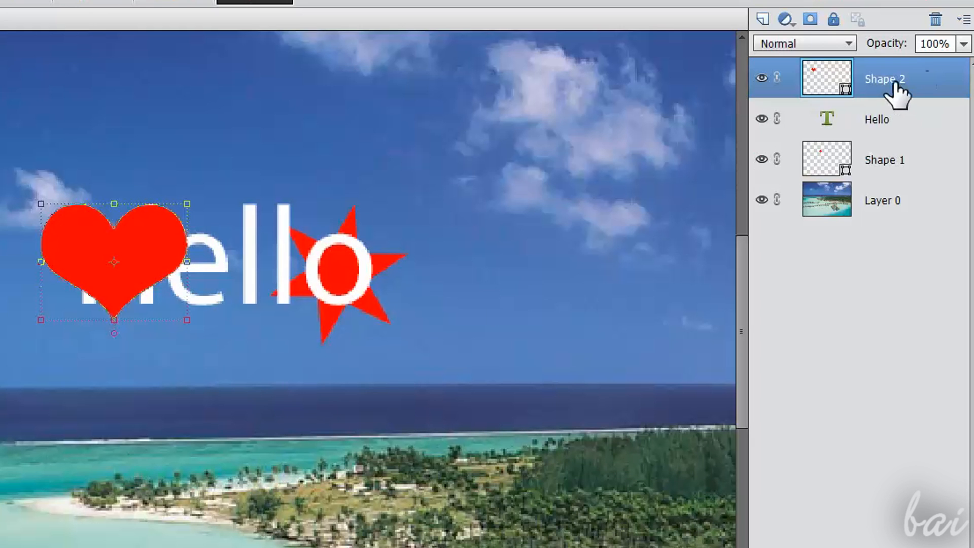
# Reduce the heart layer's opacity to 42% and lock the layer.
pyautogui.click(963, 44)
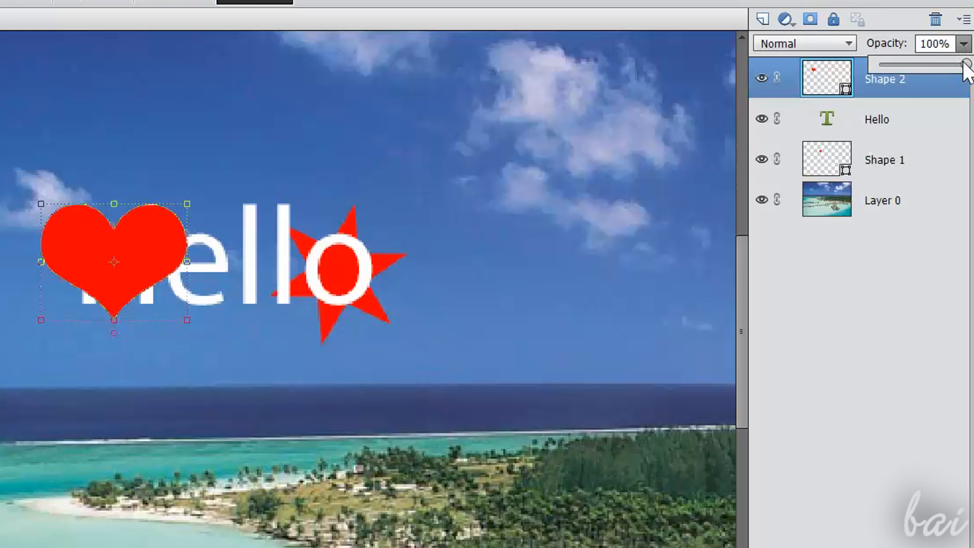
pyautogui.moveTo(911, 63)
pyautogui.mouseDown()
pyautogui.moveTo(943, 65)
pyautogui.moveTo(907, 65)
pyautogui.moveTo(915, 64)
pyautogui.mouseUp()
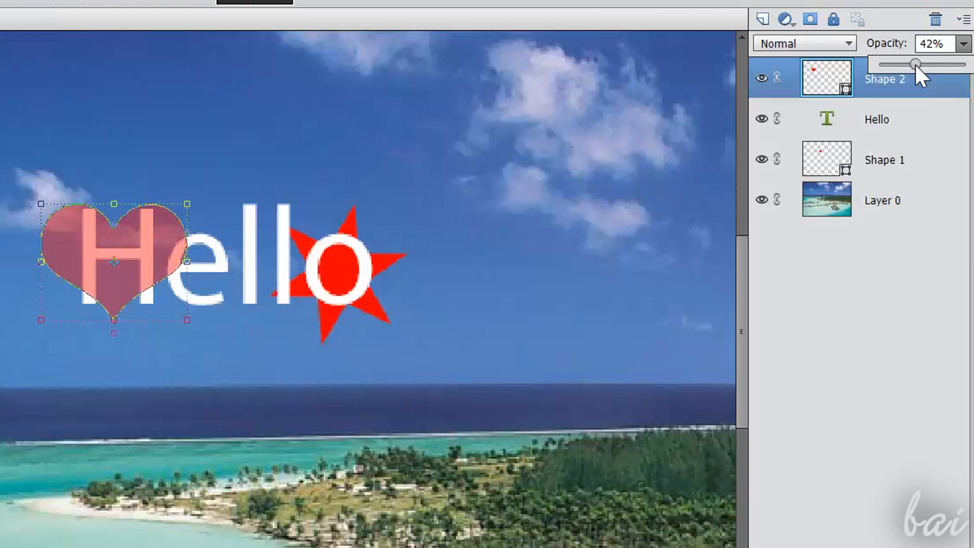
pyautogui.click(832, 16)
# Try to move the locked heart over the Hello text, unlock its layer and shift the heart slightly.
pyautogui.moveTo(59, 244)
pyautogui.mouseDown()
pyautogui.moveTo(43, 239)
pyautogui.moveTo(71, 244)
pyautogui.moveTo(66, 237)
pyautogui.mouseUp()
pyautogui.moveTo(128, 224); pyautogui.dragTo(141, 221)
pyautogui.click(946, 87)
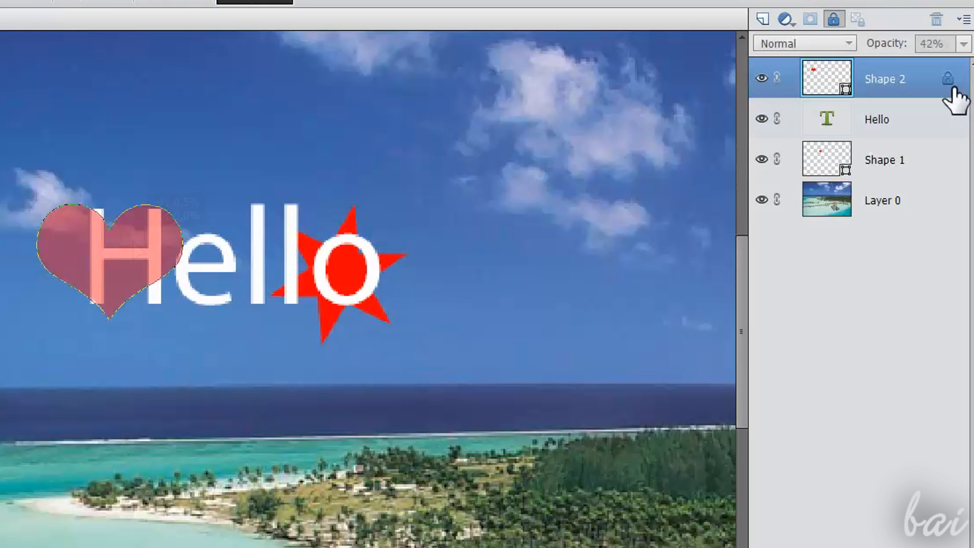
pyautogui.click(833, 19)
pyautogui.moveTo(57, 251); pyautogui.dragTo(0, 183)
# Delete the heart shape layer.
pyautogui.rightClick(903, 77)
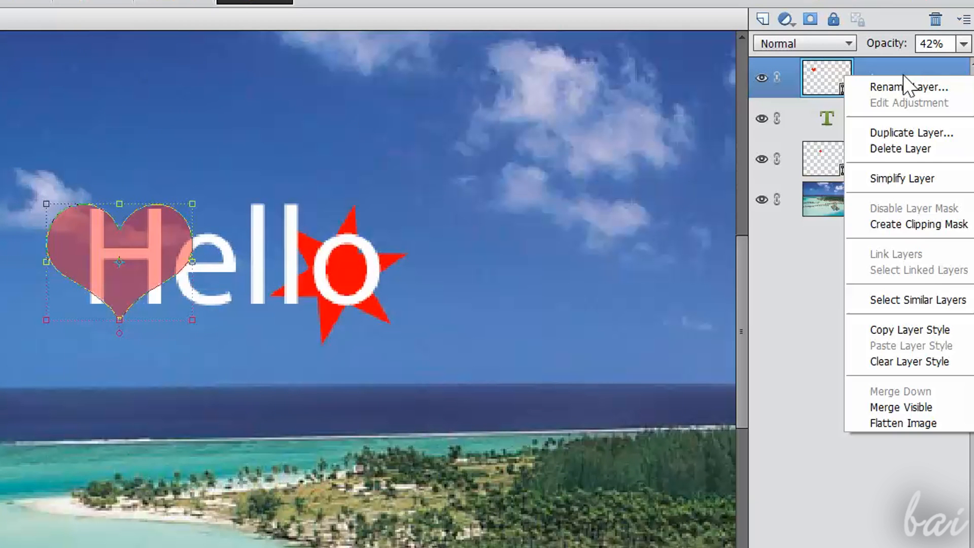
pyautogui.click(932, 150)
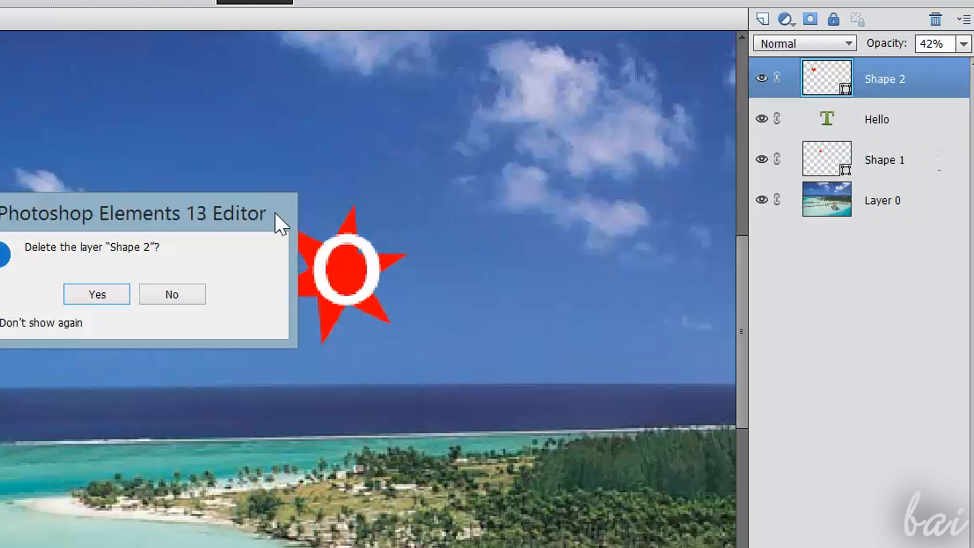
pyautogui.click(87, 295)
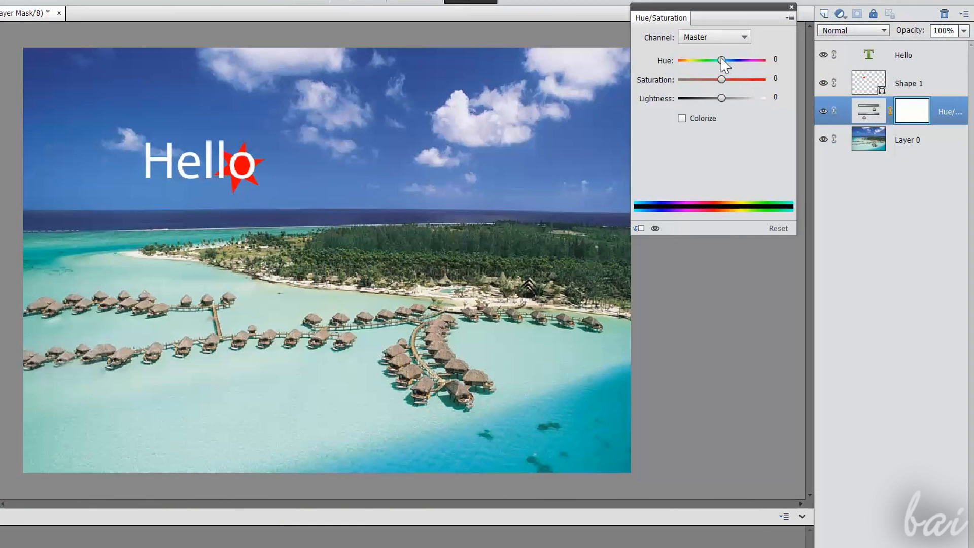
# Add a Hue/Saturation adjustment layer directly above Layer 0 and shift its hue to recolor only the beach photo.
pyautogui.moveTo(721, 60); pyautogui.dragTo(685, 84)
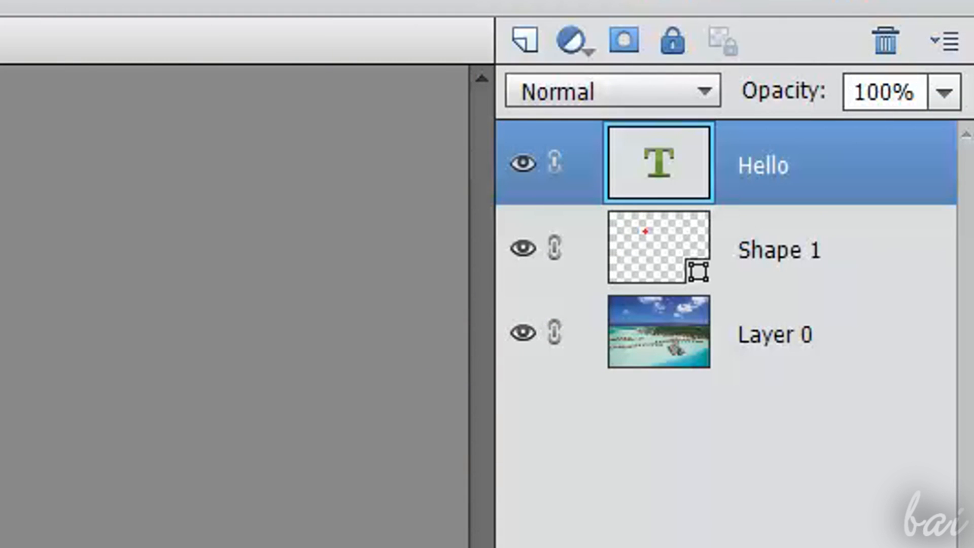
pyautogui.click(786, 325)
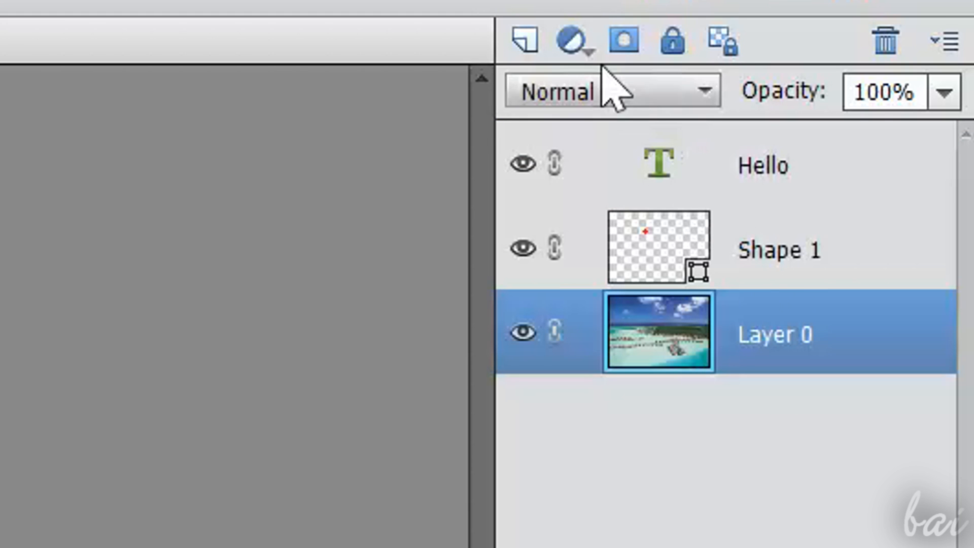
pyautogui.click(579, 46)
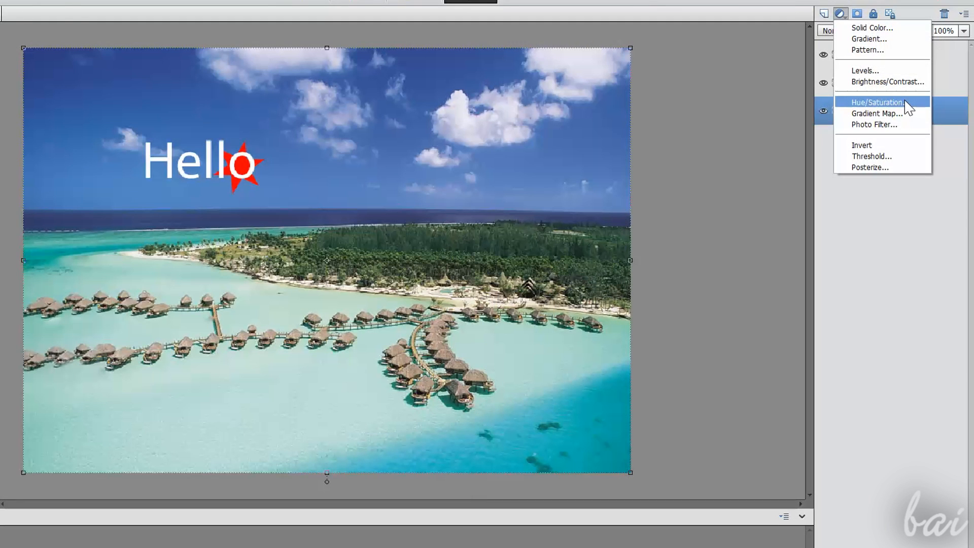
pyautogui.click(878, 103)
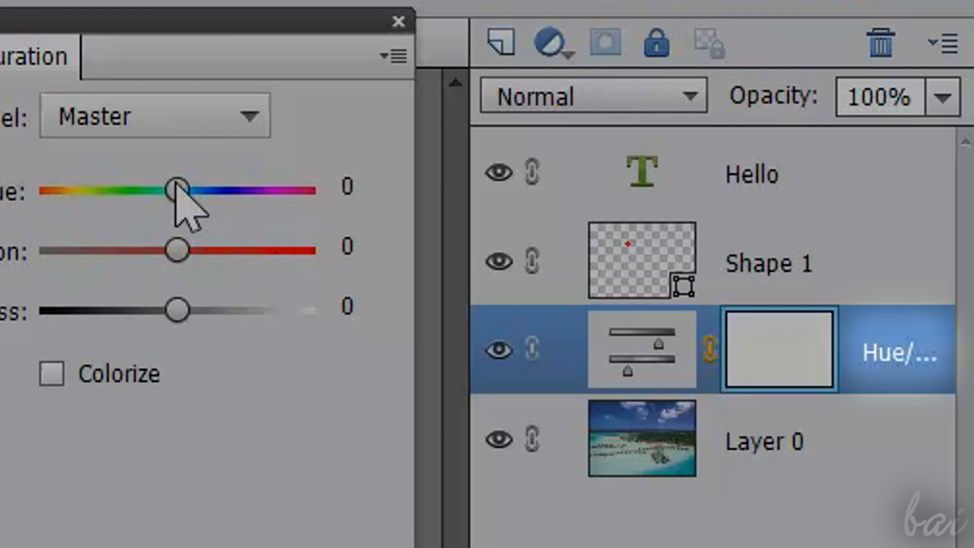
pyautogui.moveTo(180, 193); pyautogui.dragTo(203, 197)
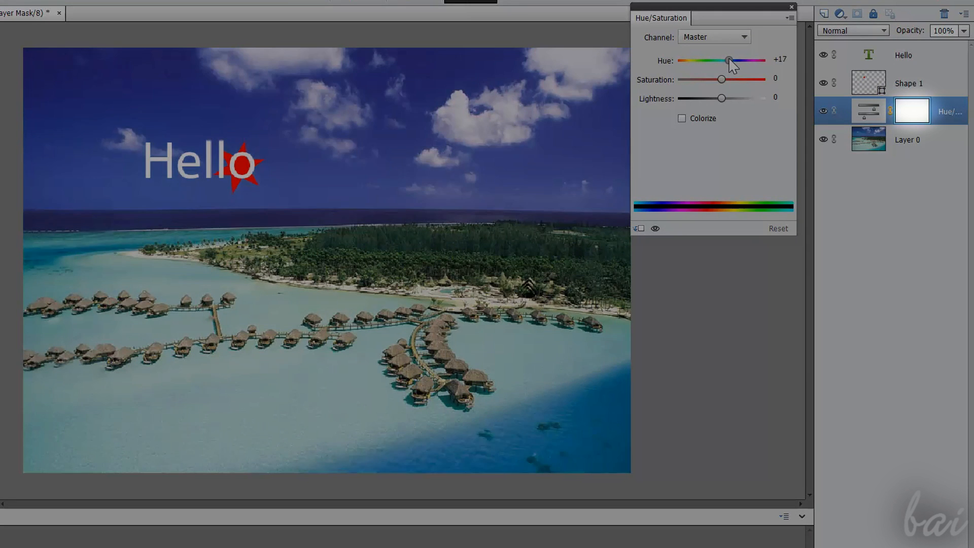
pyautogui.moveTo(730, 60)
pyautogui.mouseDown()
pyautogui.moveTo(769, 65)
pyautogui.moveTo(723, 73)
pyautogui.mouseUp()
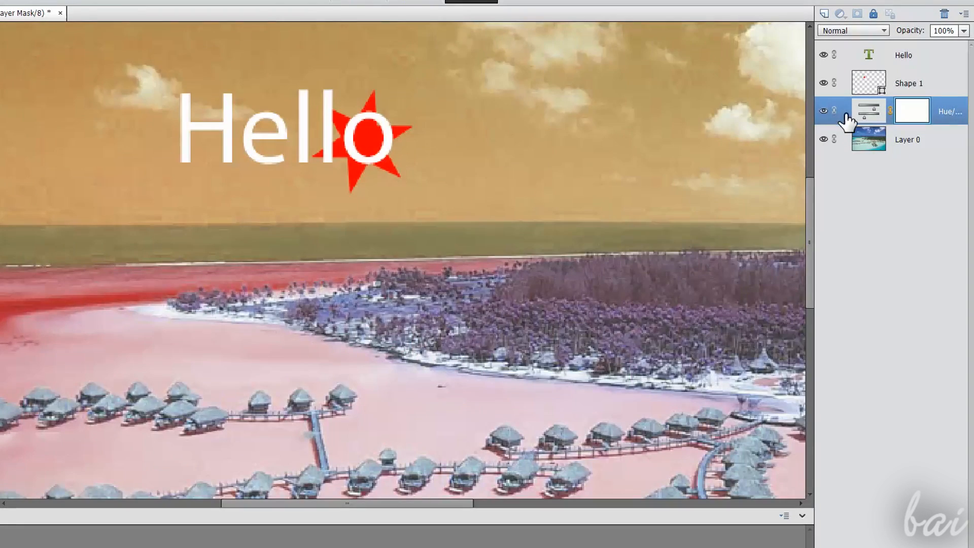
pyautogui.moveTo(840, 109)
pyautogui.mouseDown()
pyautogui.moveTo(840, 79)
pyautogui.moveTo(844, 127)
pyautogui.moveTo(841, 71)
pyautogui.moveTo(833, 148)
pyautogui.mouseUp()
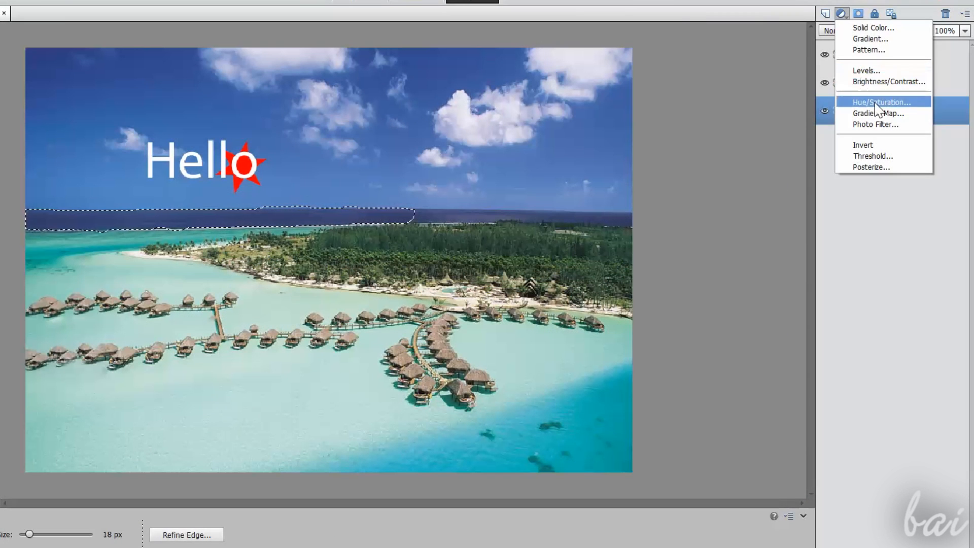
# Add a Hue/Saturation adjustment limited to the selected sea strip, with hue +116, saturation +12 and lightness +7.
pyautogui.click(857, 97)
pyautogui.moveTo(725, 64); pyautogui.dragTo(767, 91)
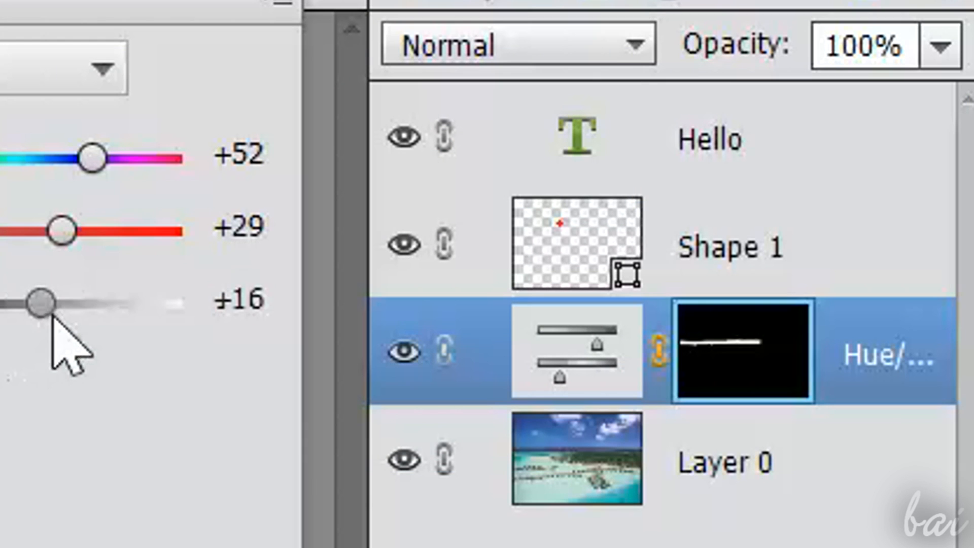
pyautogui.moveTo(732, 101); pyautogui.dragTo(737, 100)
pyautogui.moveTo(743, 60); pyautogui.dragTo(729, 61)
pyautogui.moveTo(19, 169); pyautogui.dragTo(105, 266)
pyautogui.moveTo(62, 231); pyautogui.dragTo(5, 233)
pyautogui.moveTo(58, 305); pyautogui.dragTo(0, 310)
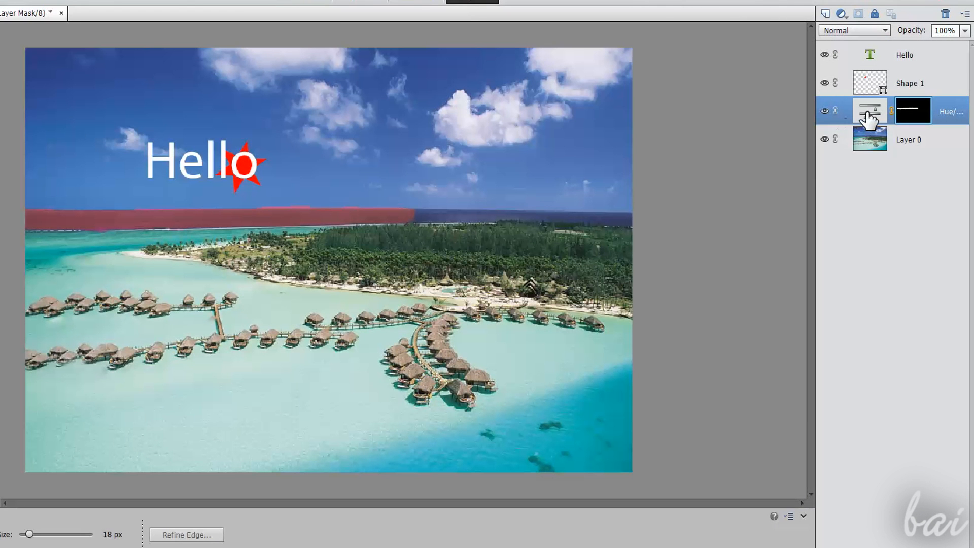
# Reopen and close the sea strip adjustment's settings, and delete that Hue/Saturation layer.
pyautogui.doubleClick(868, 114)
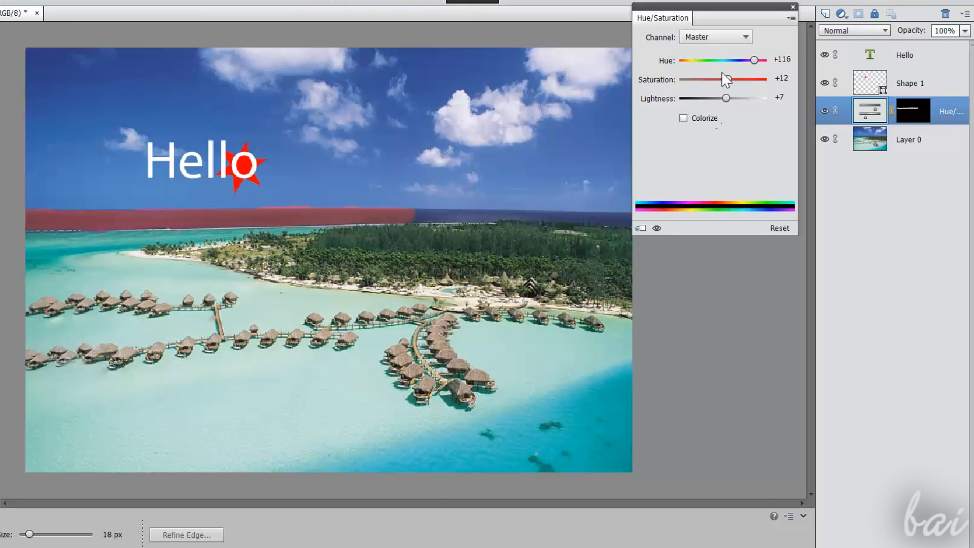
pyautogui.click(794, 7)
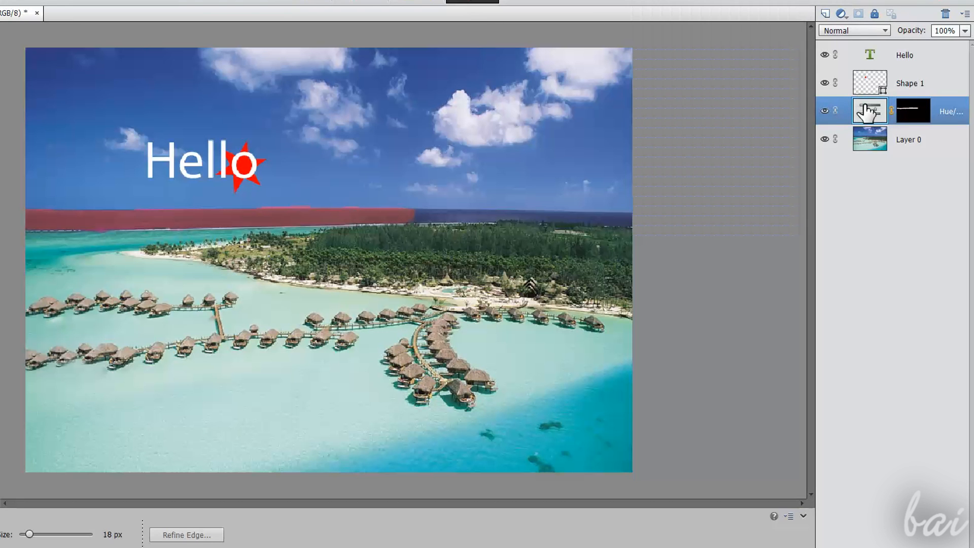
pyautogui.rightClick(866, 111)
pyautogui.click(905, 161)
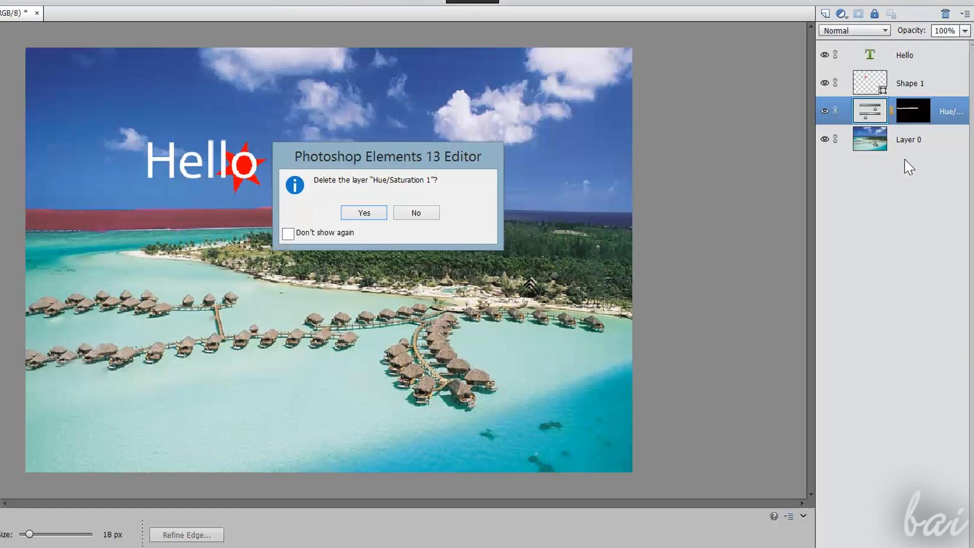
pyautogui.click(379, 213)
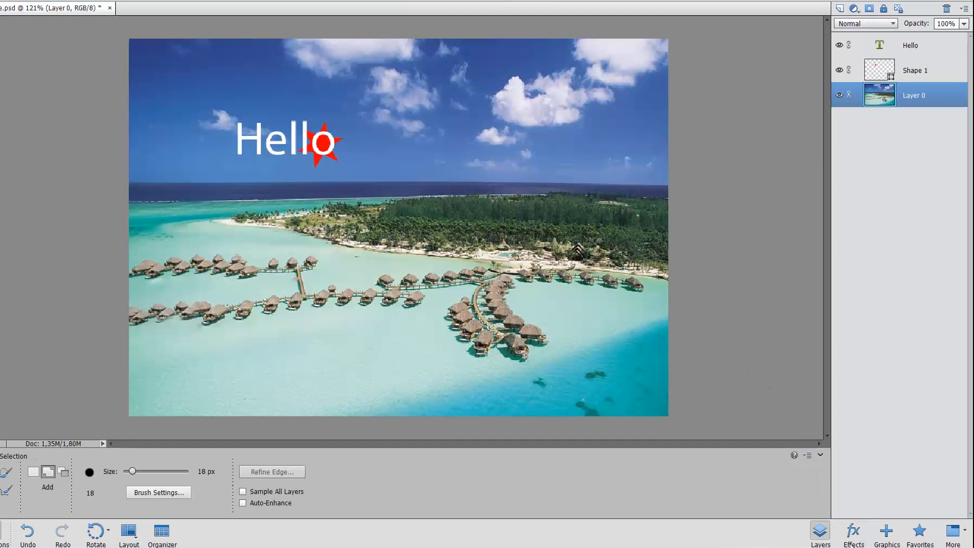
# Browse the available effects, filters and styles, and apply a Panels effect to the beach photo.
pyautogui.click(855, 533)
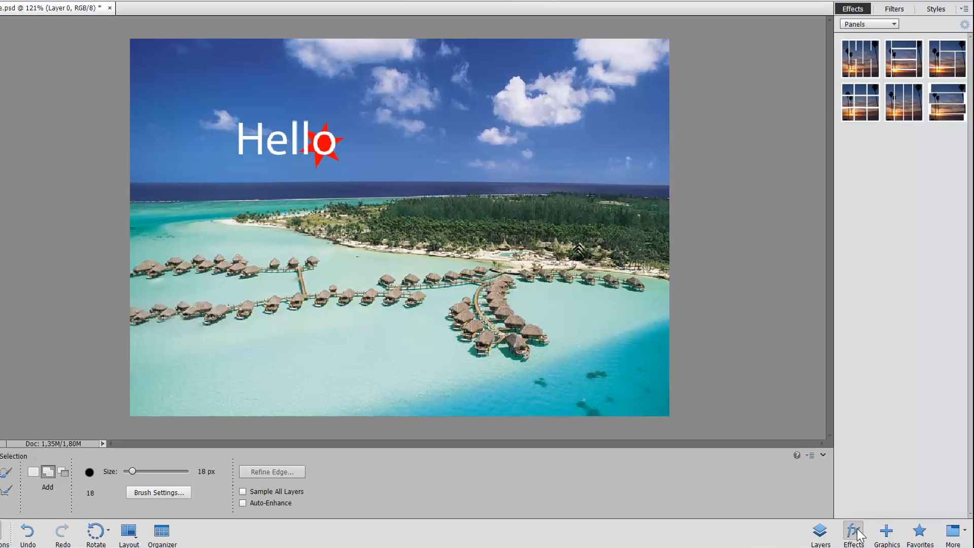
pyautogui.click(901, 14)
pyautogui.click(943, 12)
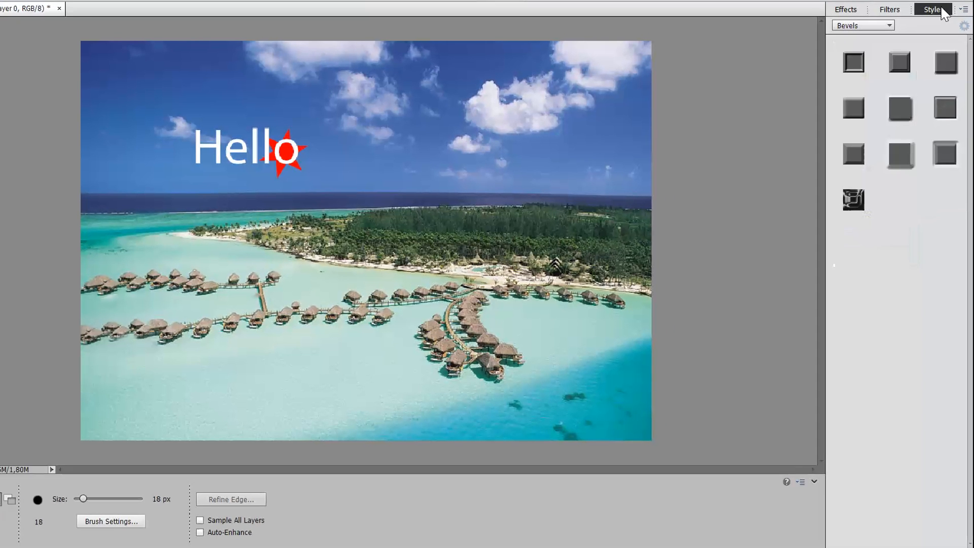
pyautogui.click(890, 10)
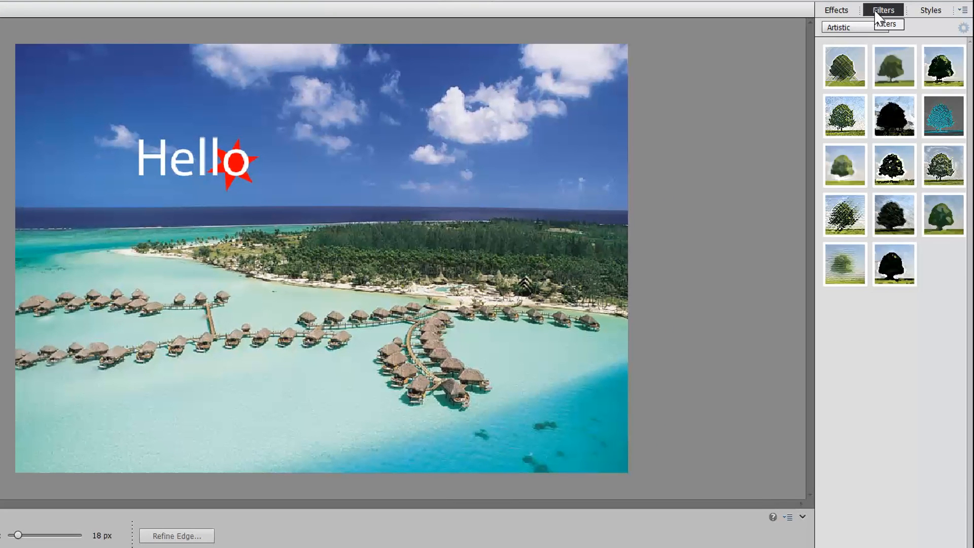
pyautogui.click(837, 10)
pyautogui.moveTo(846, 88); pyautogui.dragTo(460, 166)
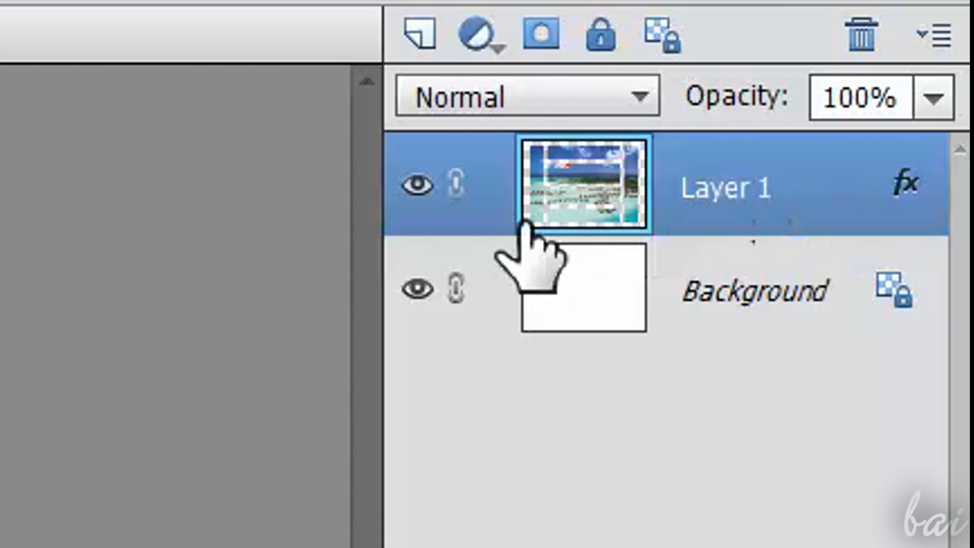
pyautogui.moveTo(892, 120); pyautogui.dragTo(441, 167)
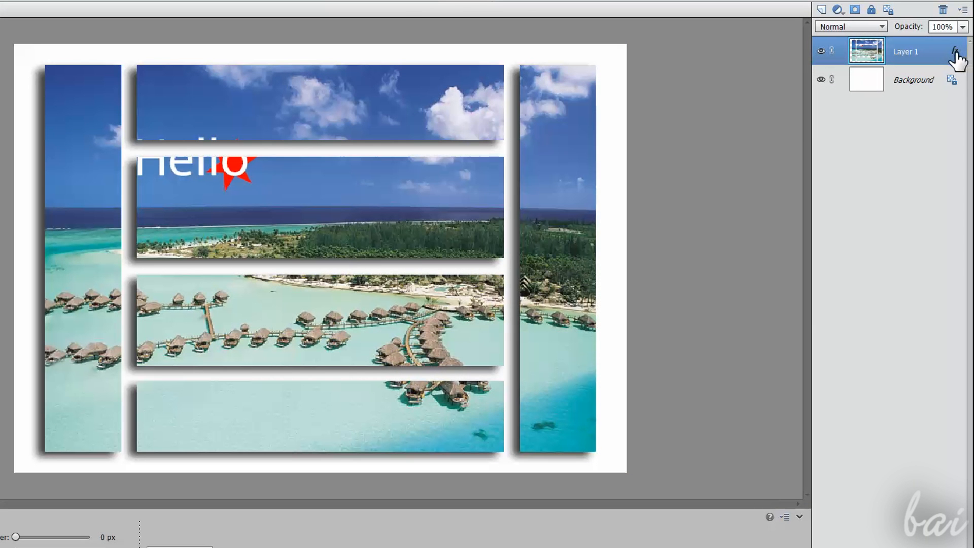
# Open the style settings of the panelled Layer 1 and adjust its layer style.
pyautogui.doubleClick(956, 51)
pyautogui.moveTo(442, 92); pyautogui.dragTo(725, 66)
pyautogui.moveTo(638, 151); pyautogui.dragTo(627, 143)
pyautogui.moveTo(619, 189); pyautogui.dragTo(609, 192)
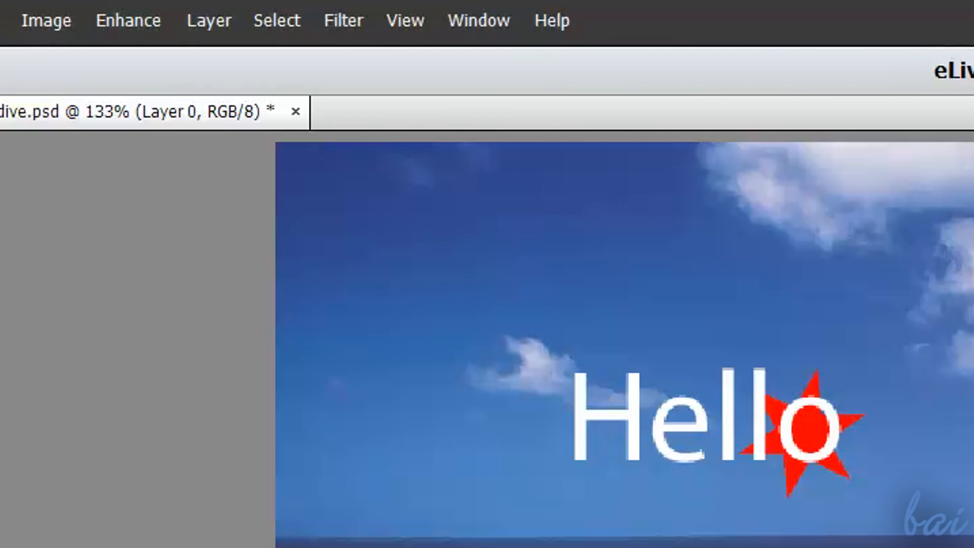
# Try a Gaussian Blur with a larger radius on Layer 0, keeping the preview beside the photo.
pyautogui.click(333, 20)
pyautogui.moveTo(405, 237)
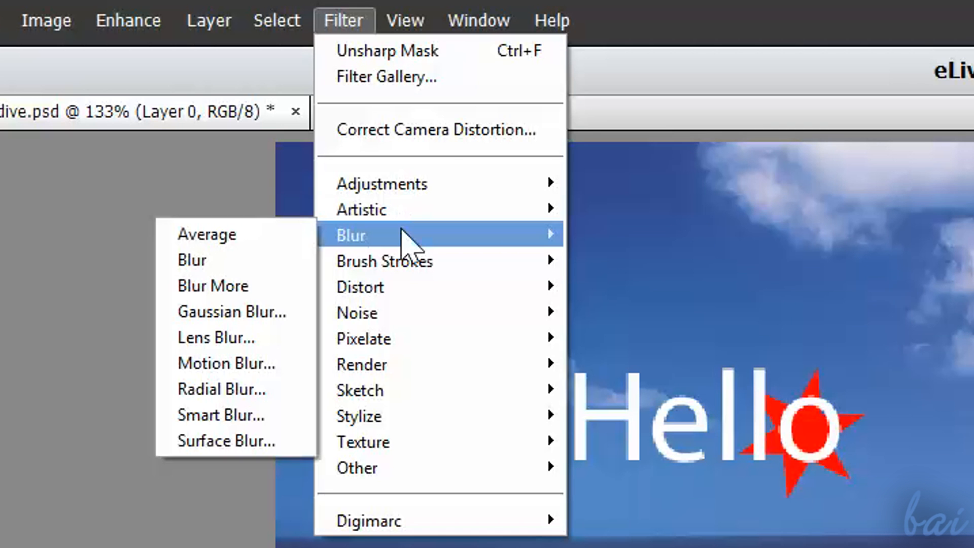
pyautogui.click(274, 311)
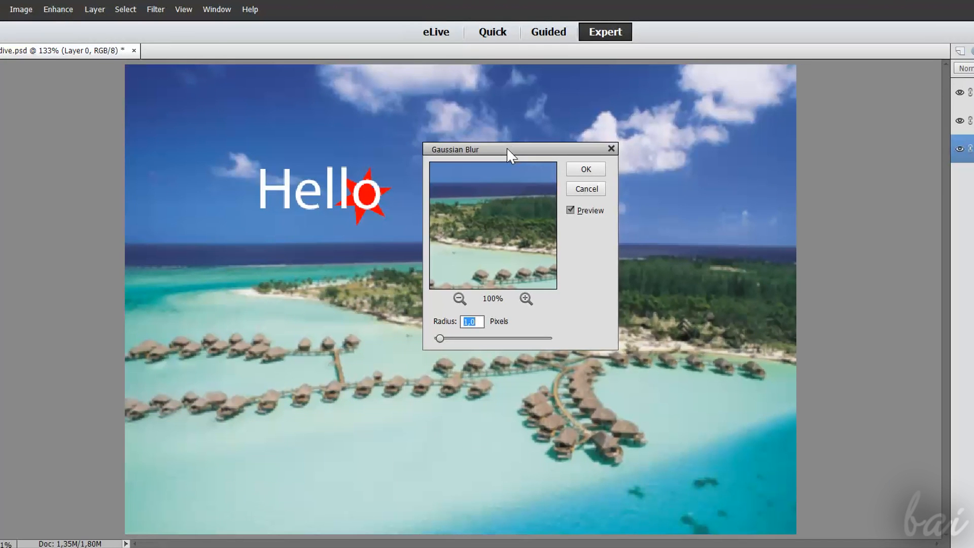
pyautogui.moveTo(507, 148); pyautogui.dragTo(772, 151)
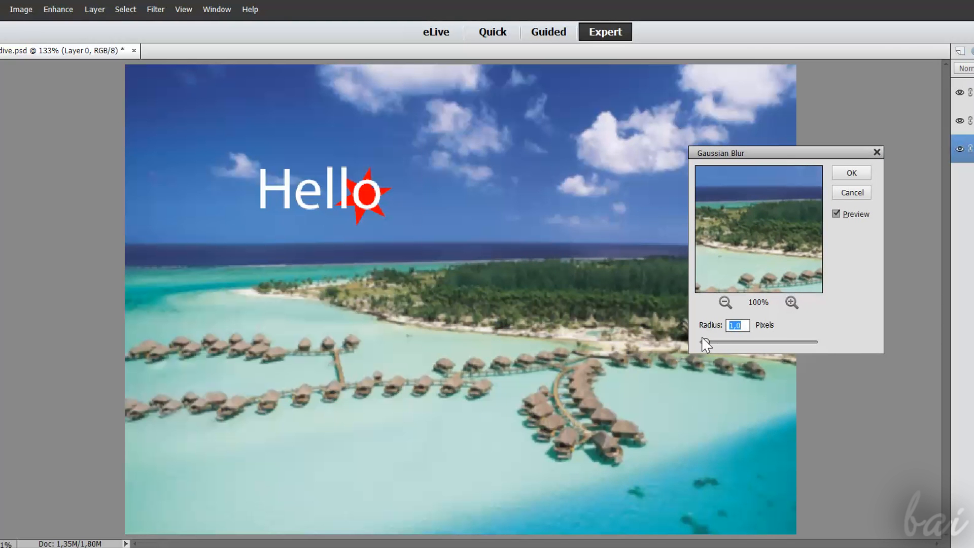
pyautogui.moveTo(722, 348); pyautogui.dragTo(770, 342)
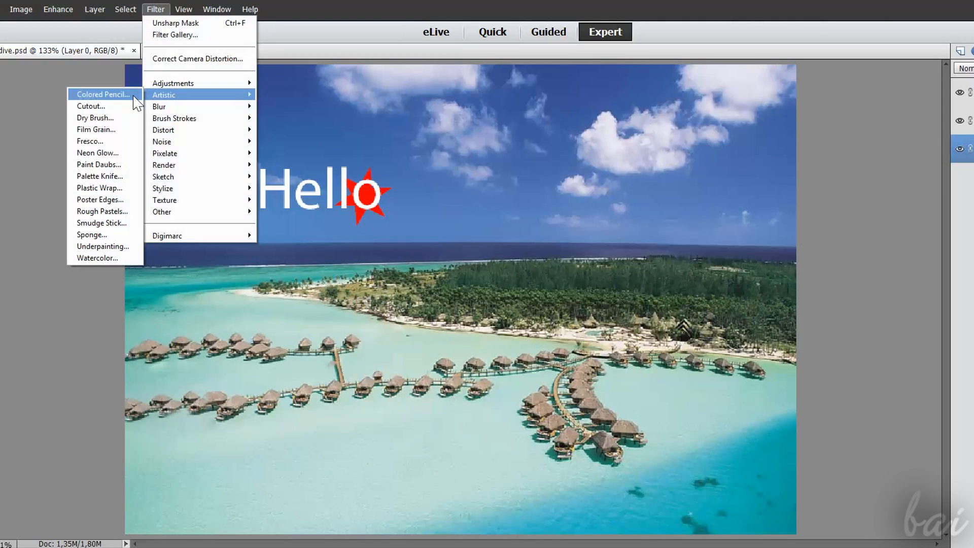
# Apply the Artistic Cutout filter to Layer 0 and undo it.
pyautogui.click(118, 106)
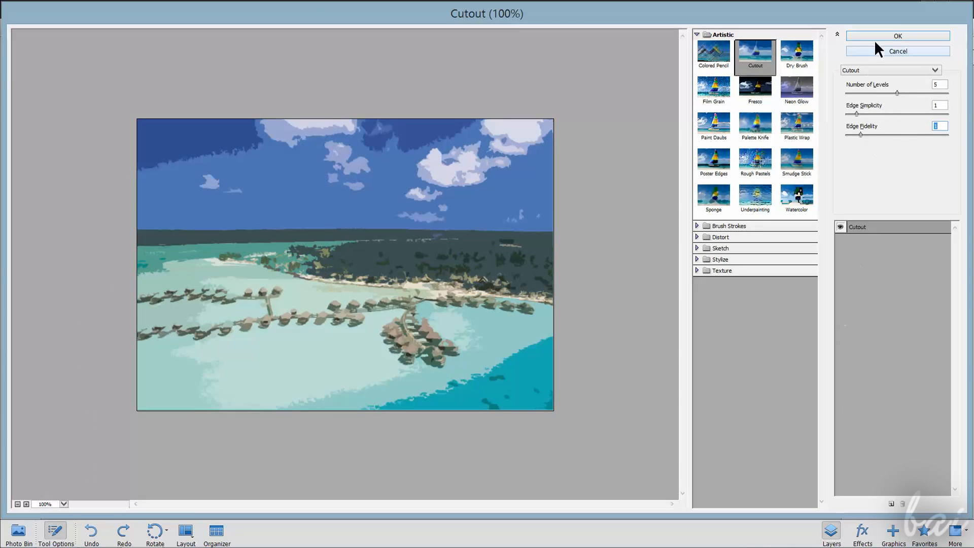
pyautogui.click(937, 41)
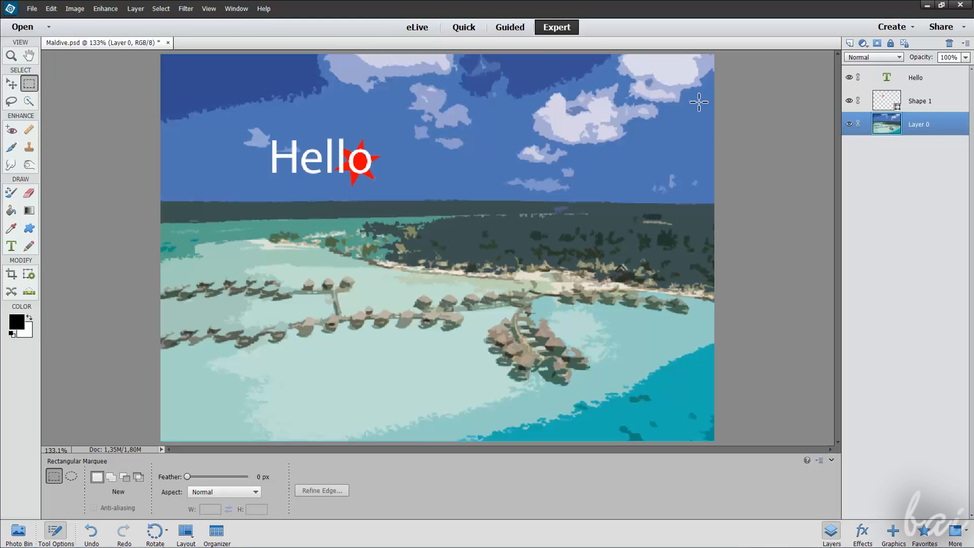
pyautogui.hotkey('ctrl', 'z')
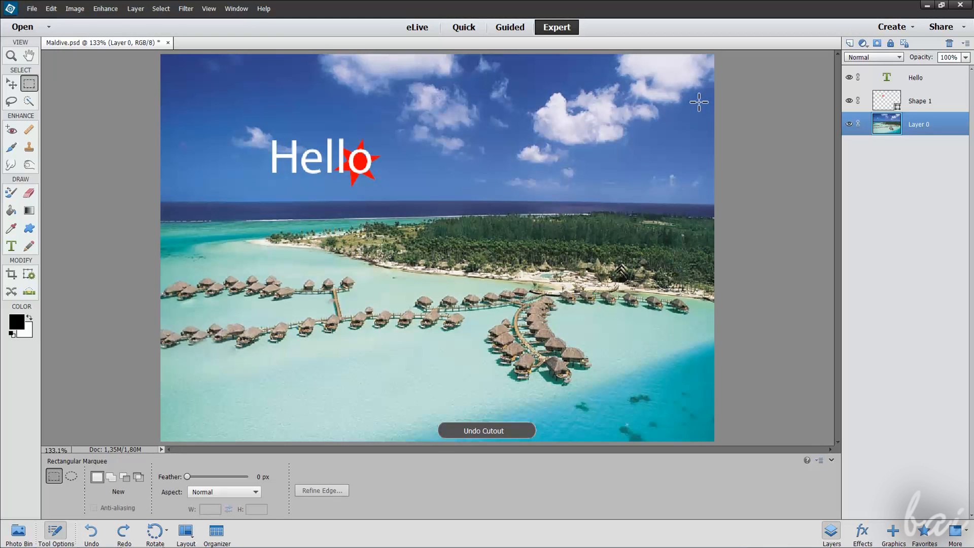